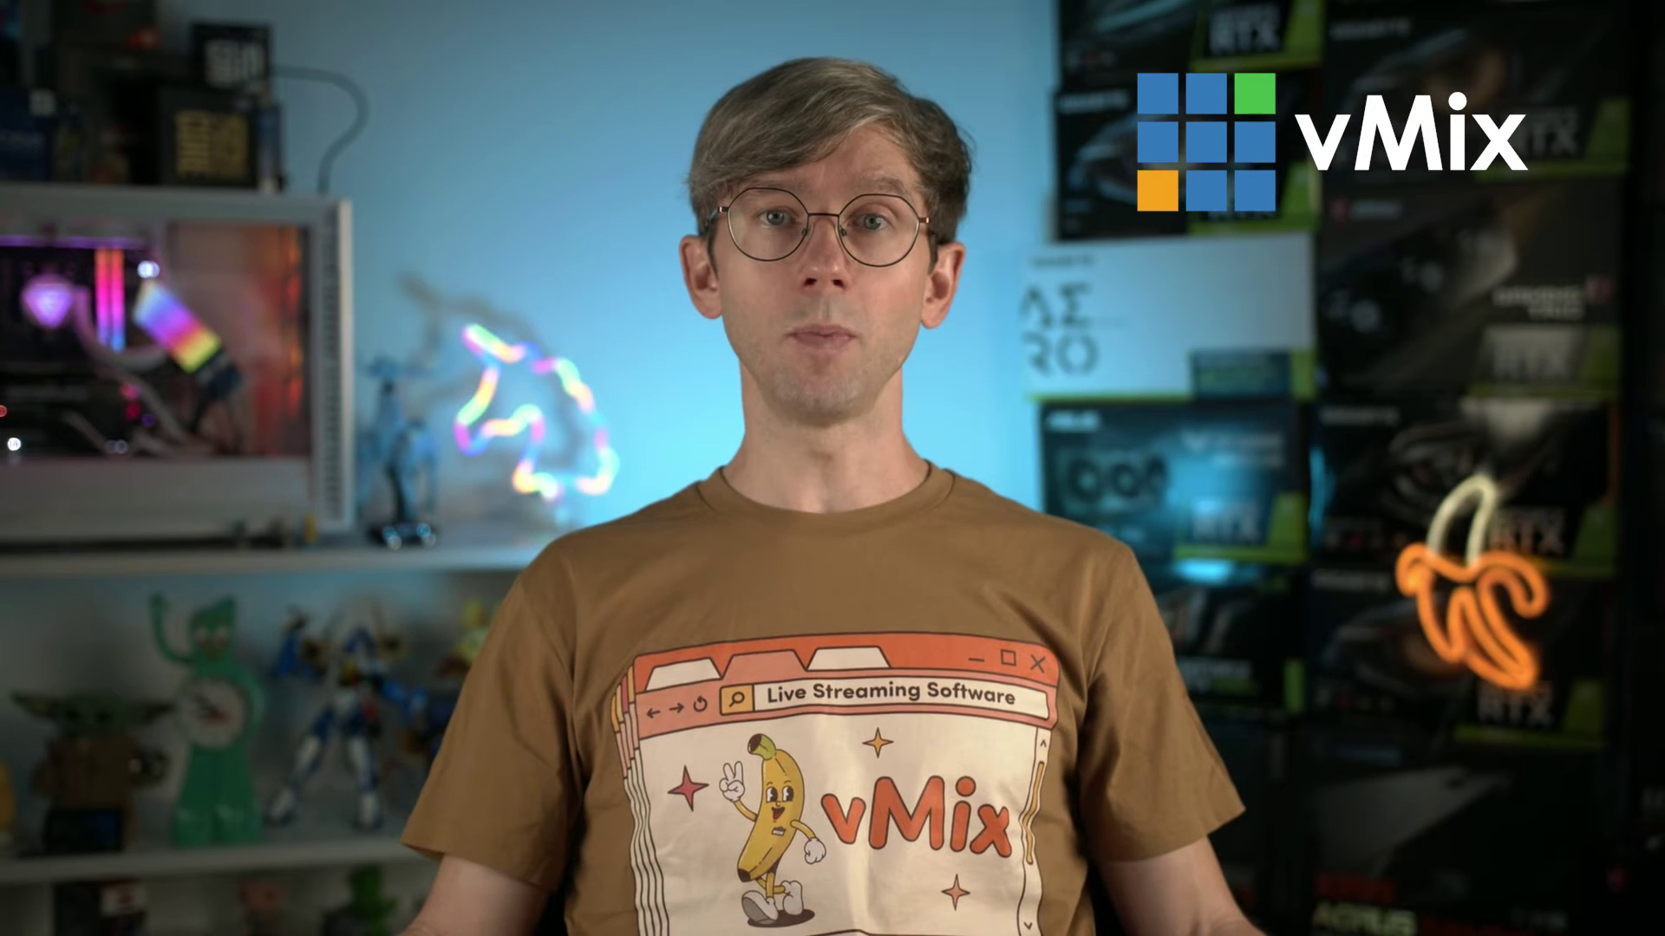
Step: Route Cam to buses A, B and C, and add Who is Dan? and Catchphrase Verse to extra buses
left_click(438, 584)
left_click(466, 585)
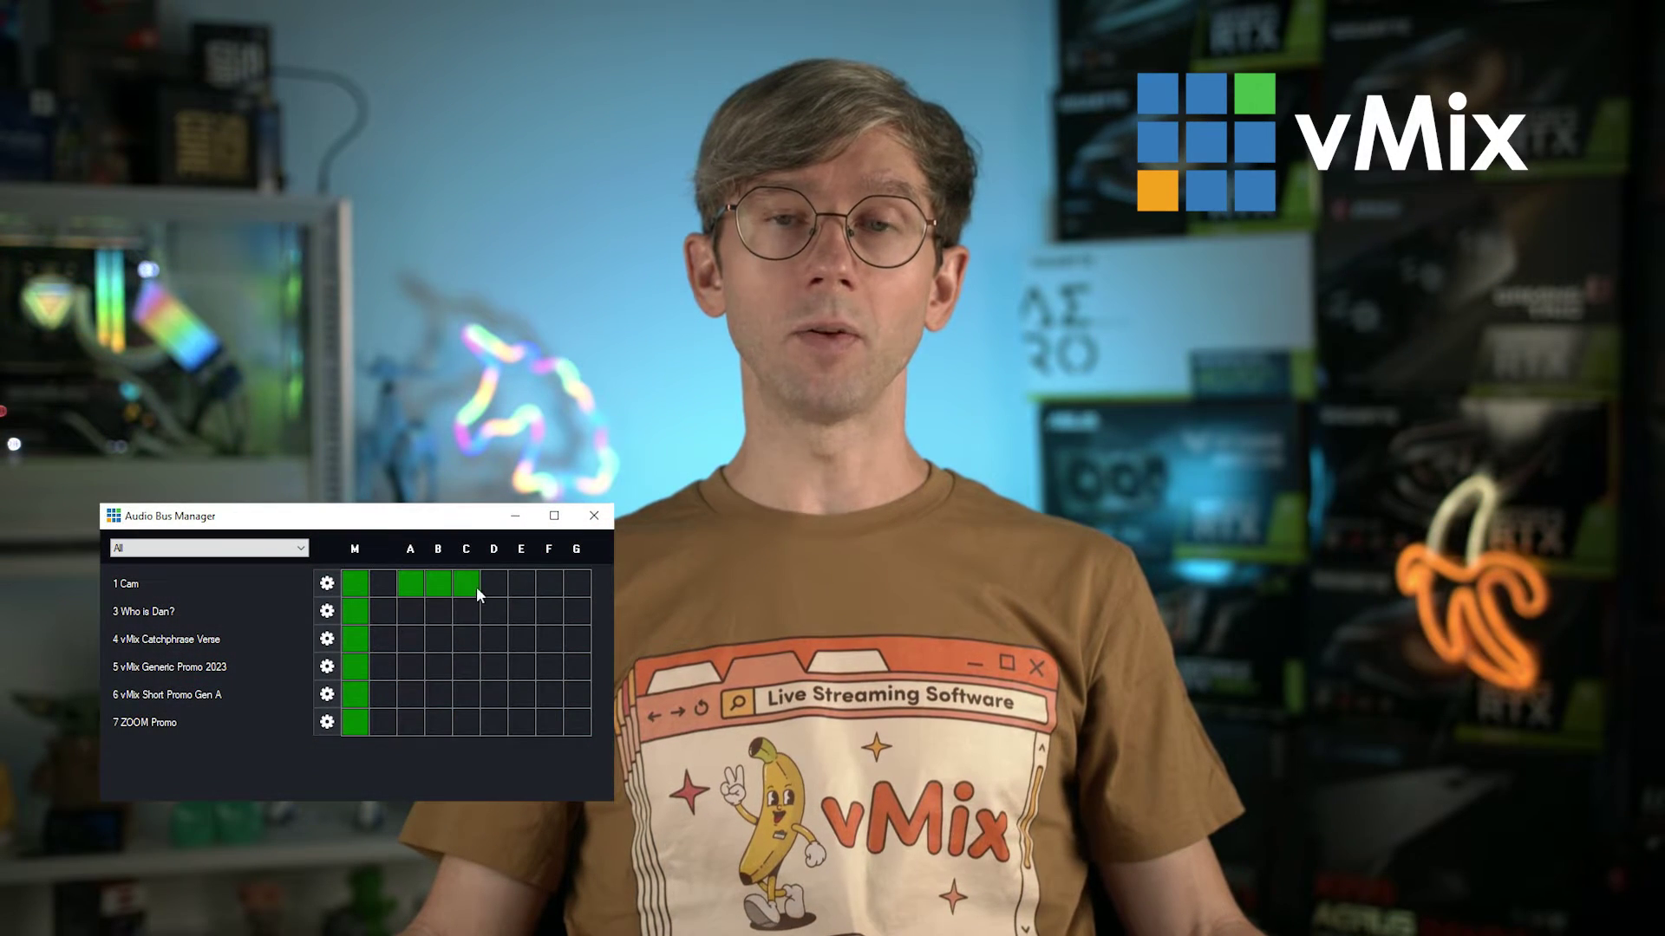
left_click(439, 614)
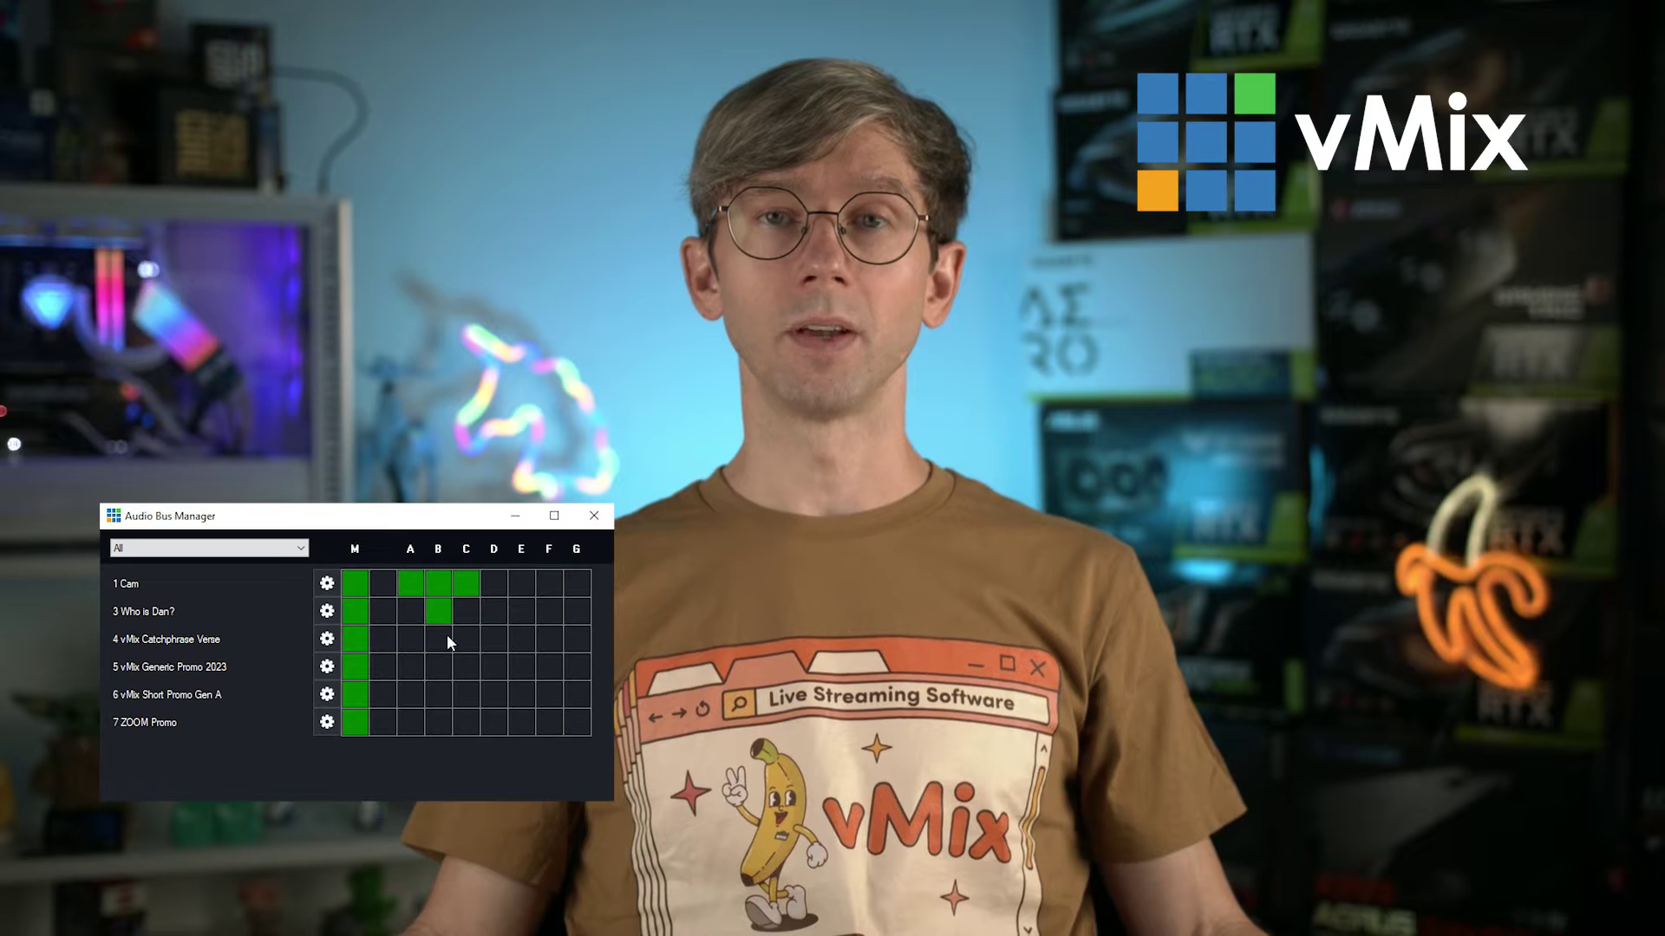
left_click(439, 640)
left_click(486, 641)
Step: Remove the extra routes so Cam keeps only M and B, then lower Cam's bus B send to about -42 dB
left_click(491, 639)
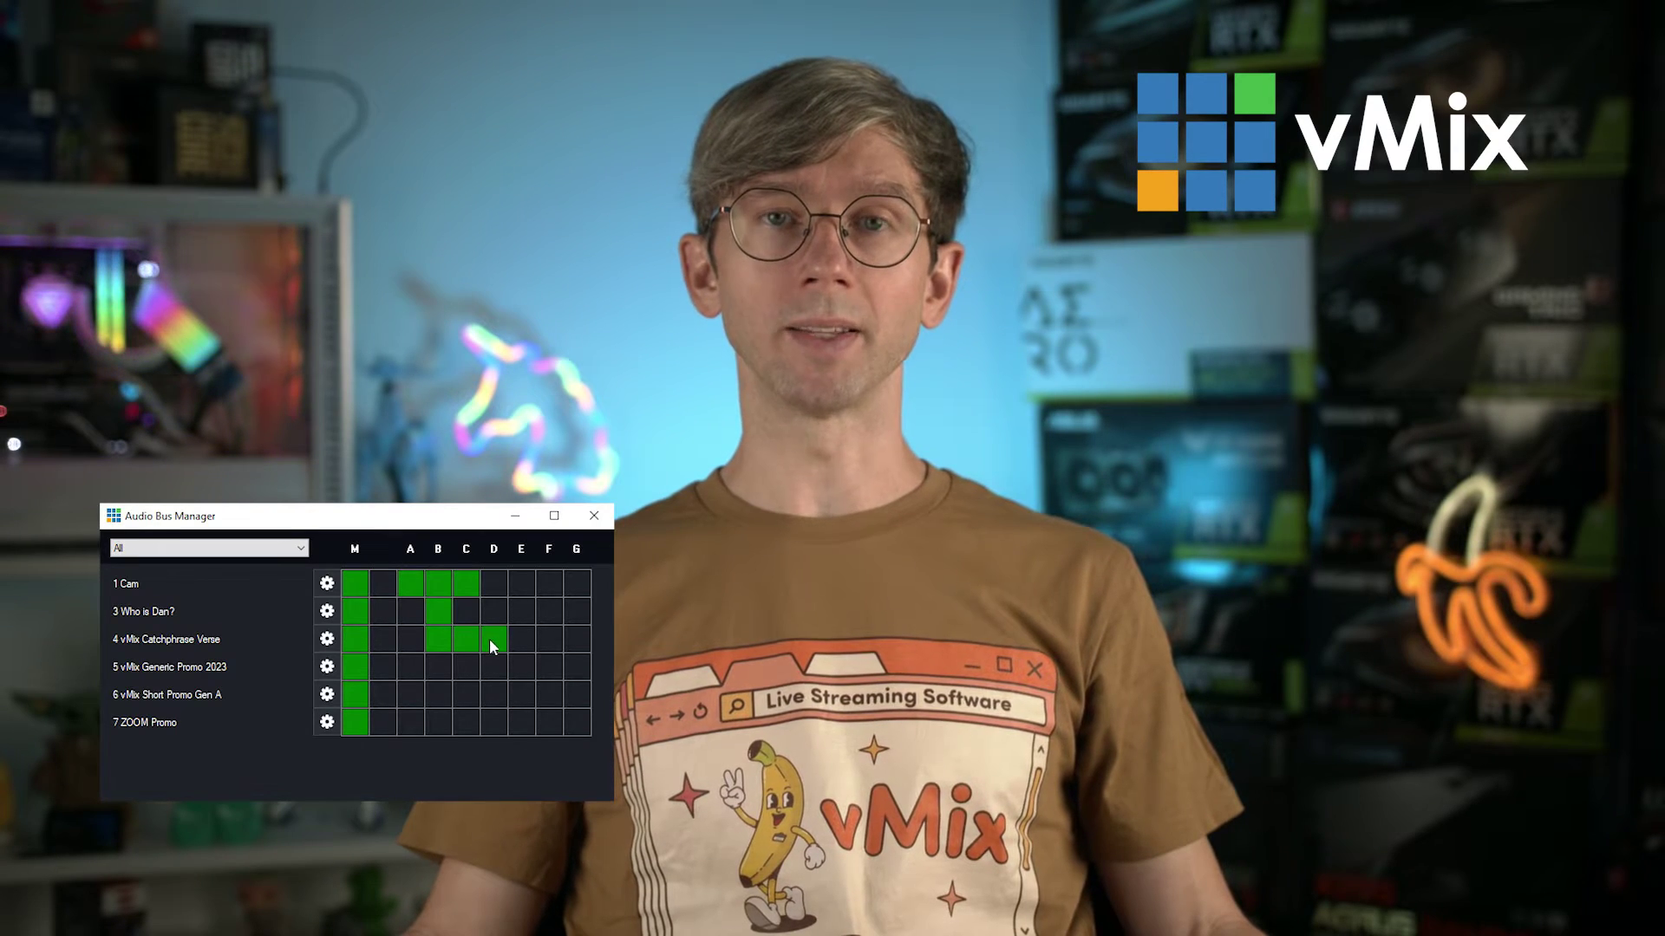
left_click(441, 640)
left_click(438, 612)
left_click(460, 590)
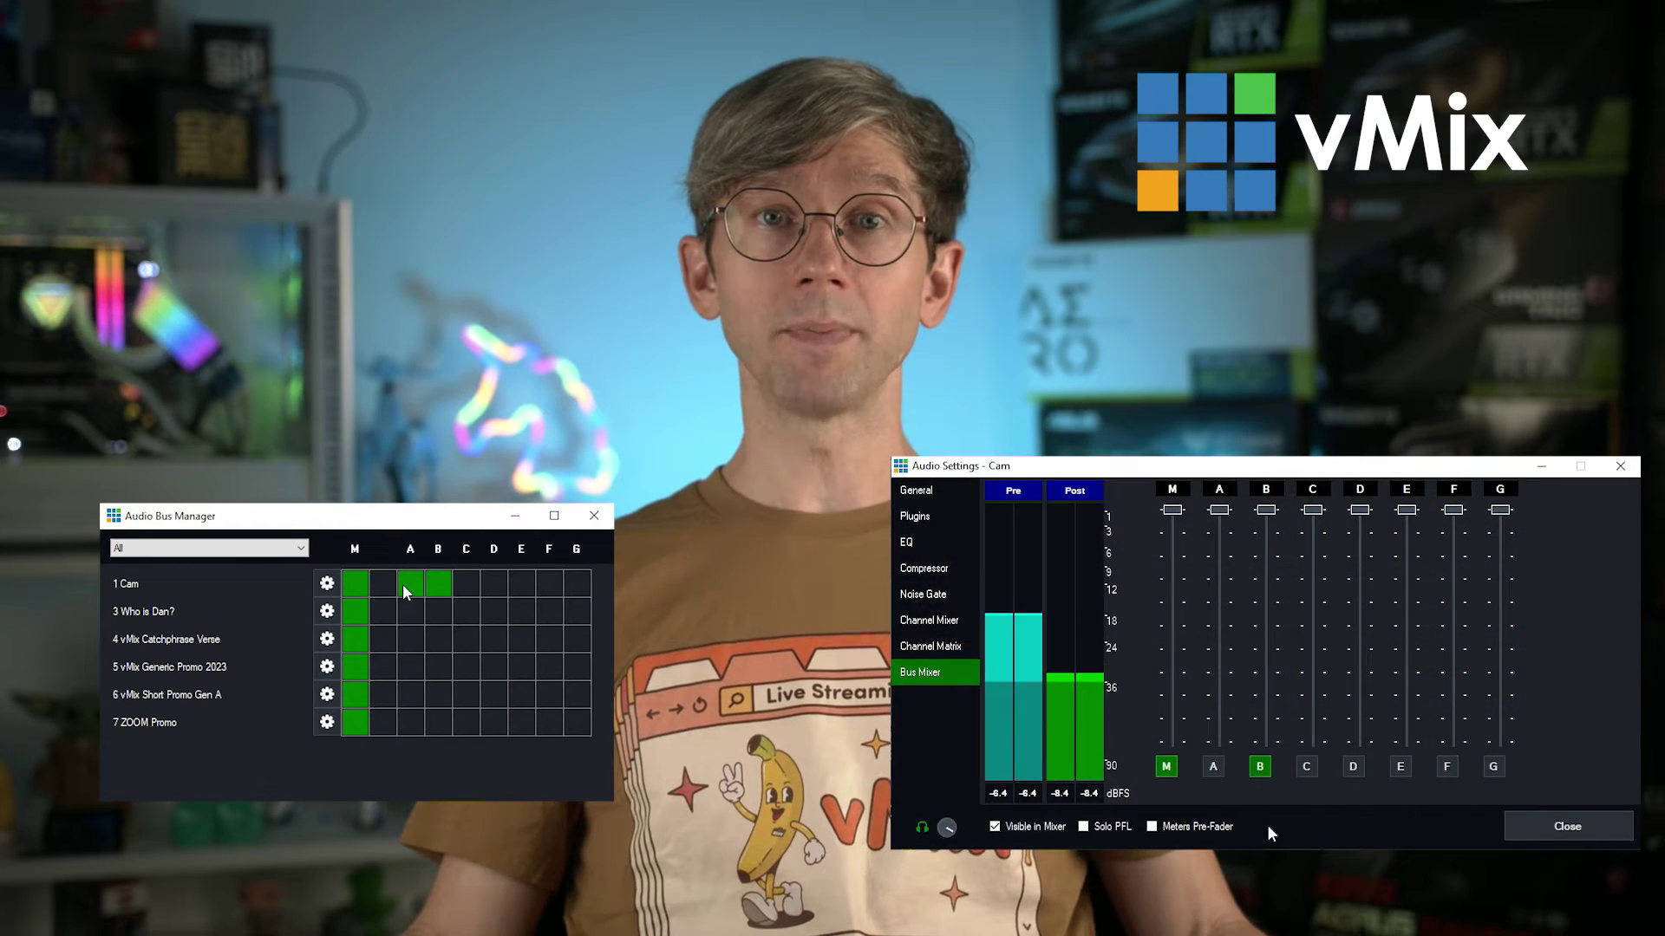
left_click(404, 584)
left_click_drag(1272, 517, 1268, 679)
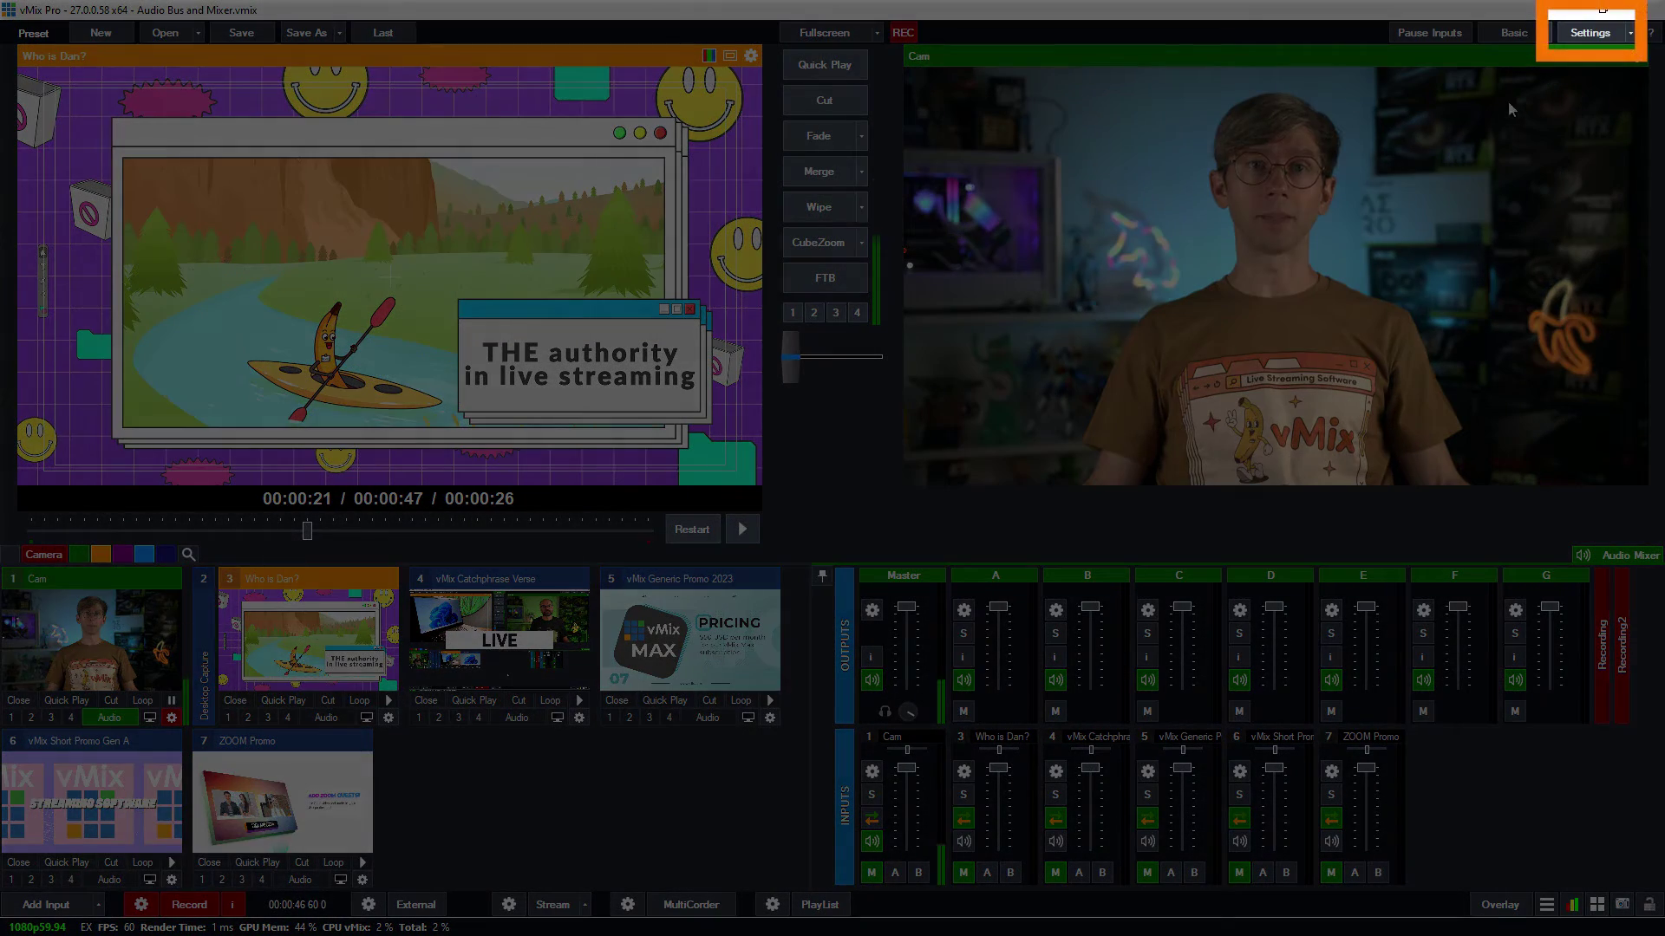
left_click(1572, 35)
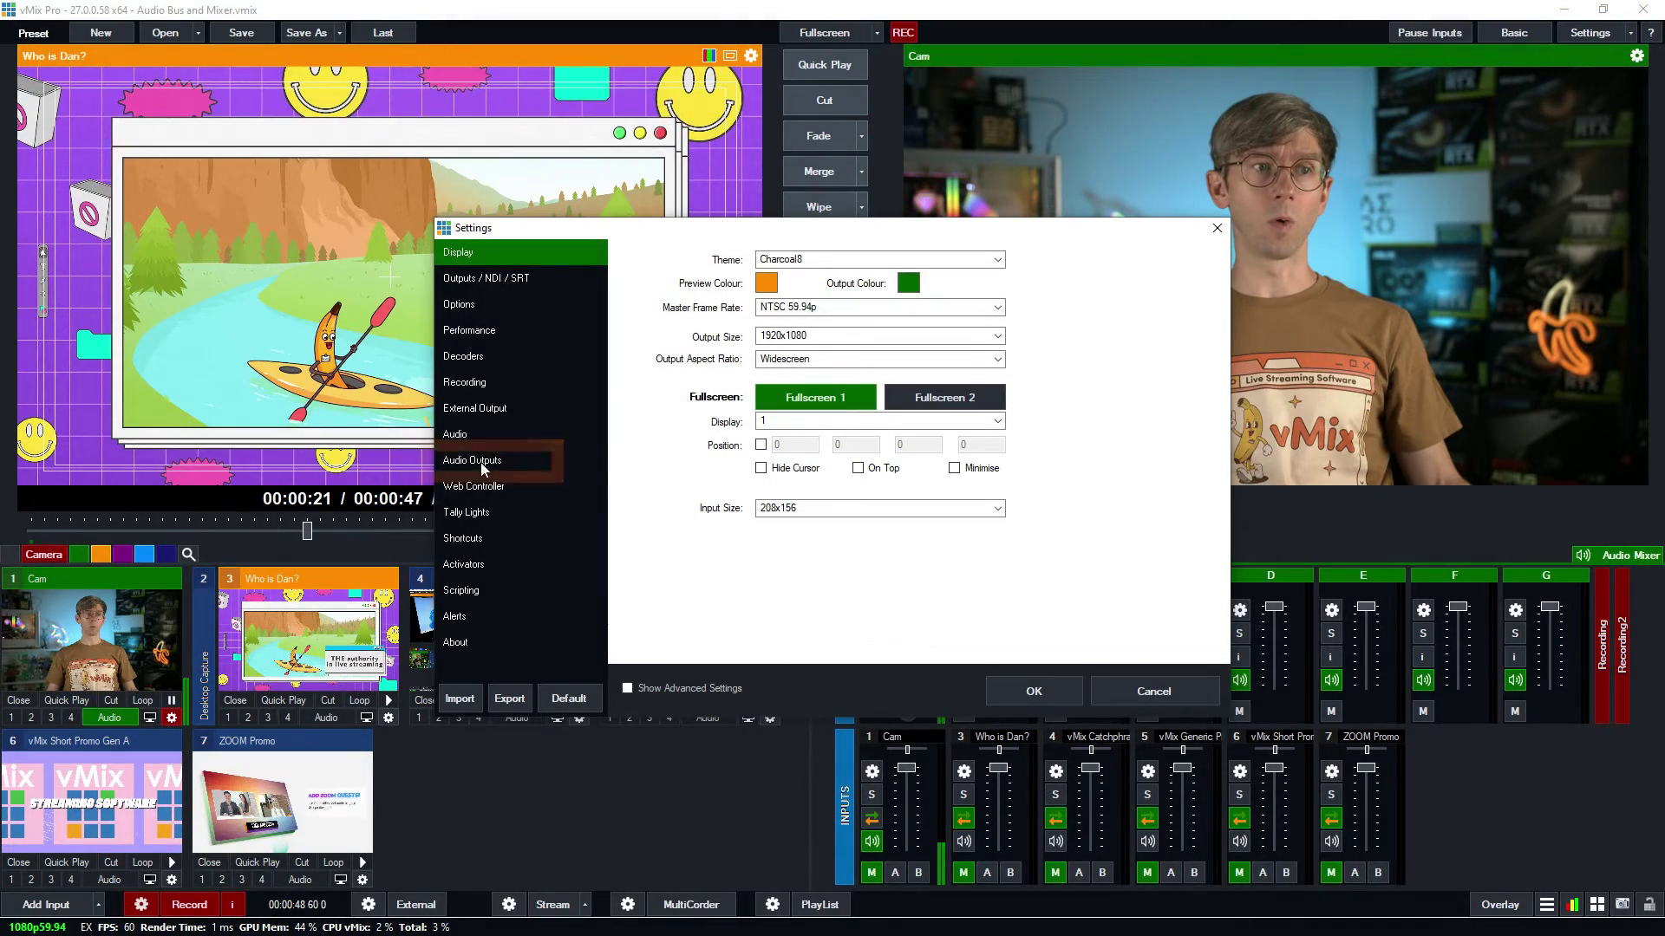
left_click(472, 460)
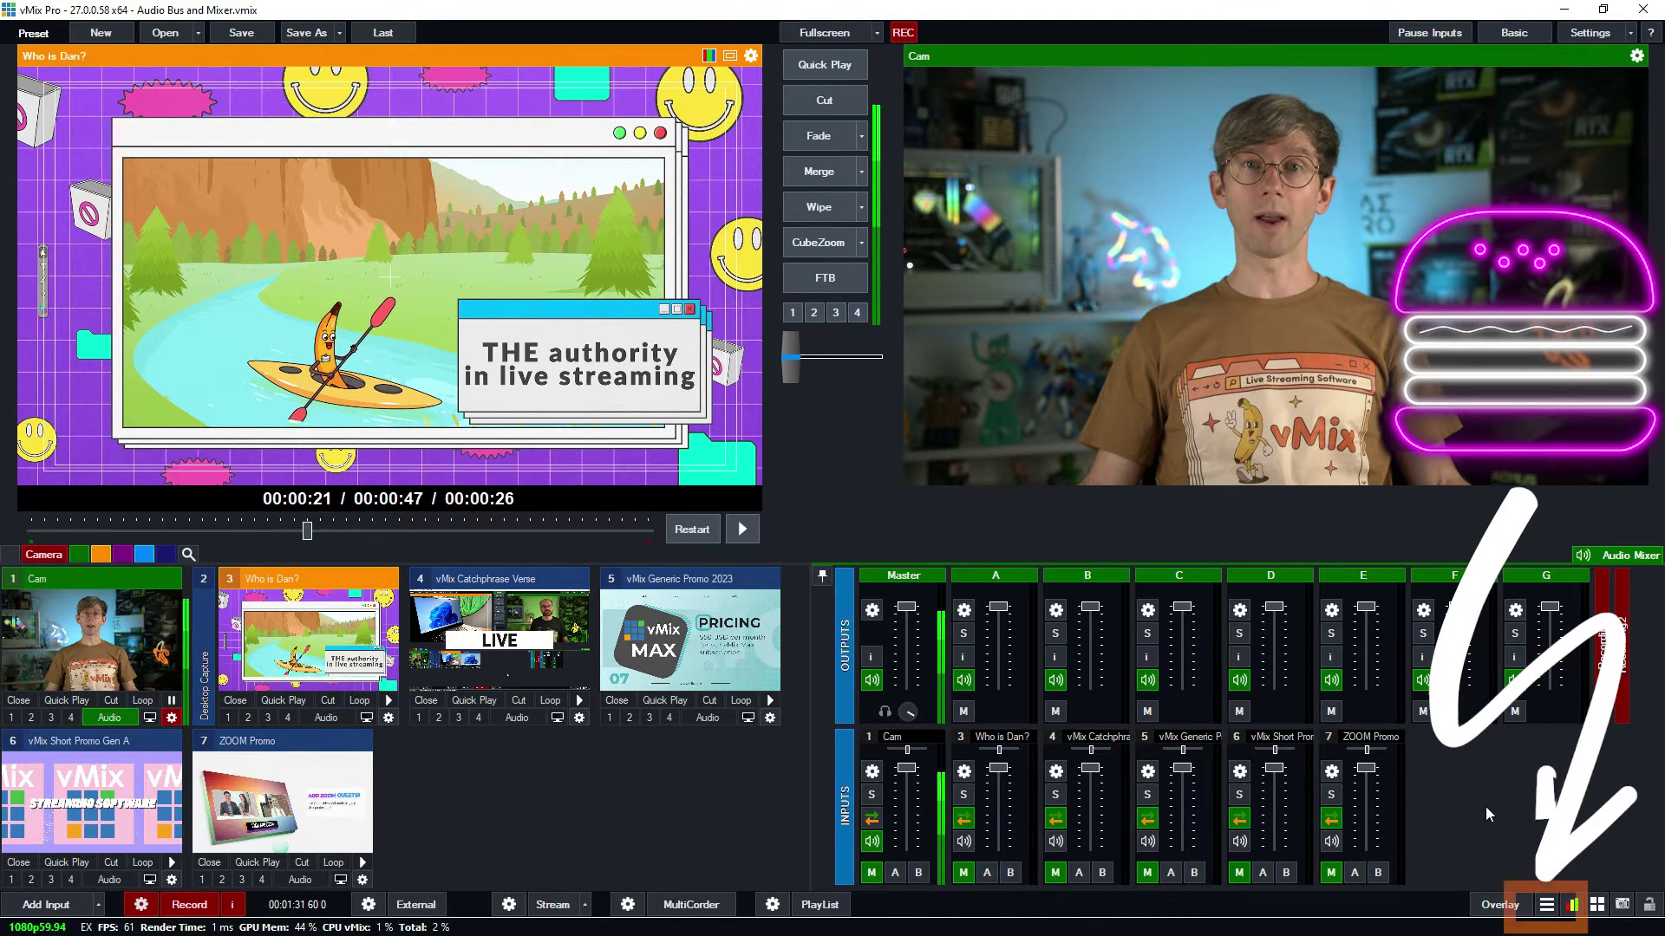
Step: Open the Audio Bus Manager from the bottom-right tools menu
left_click(1547, 907)
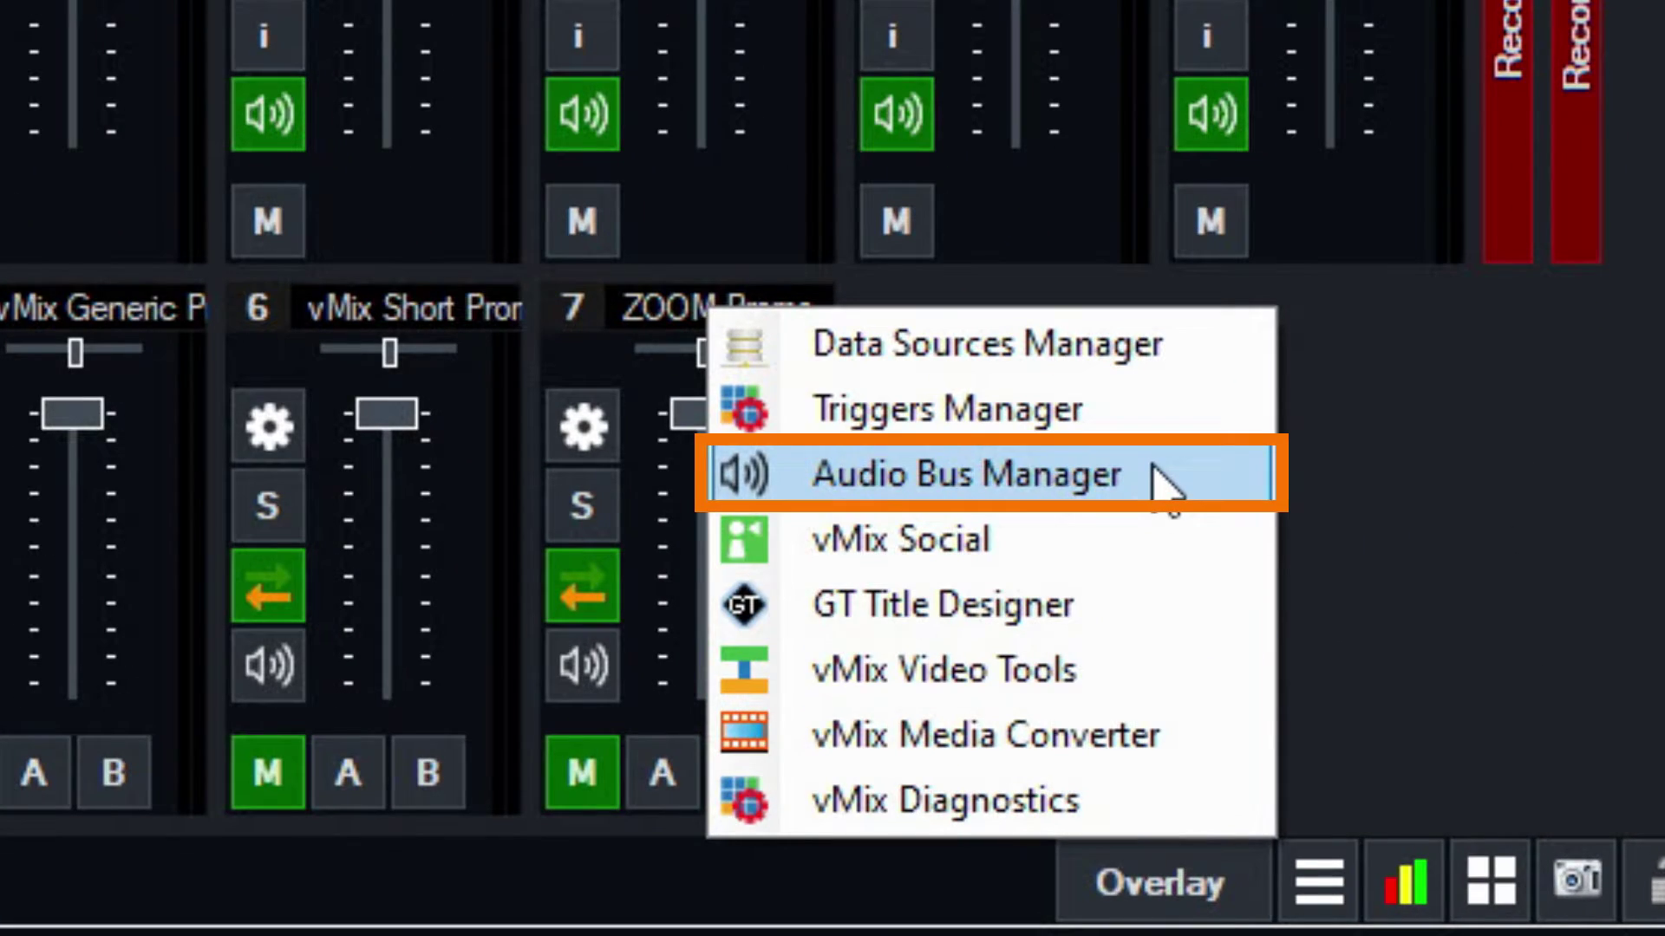
left_click(1156, 473)
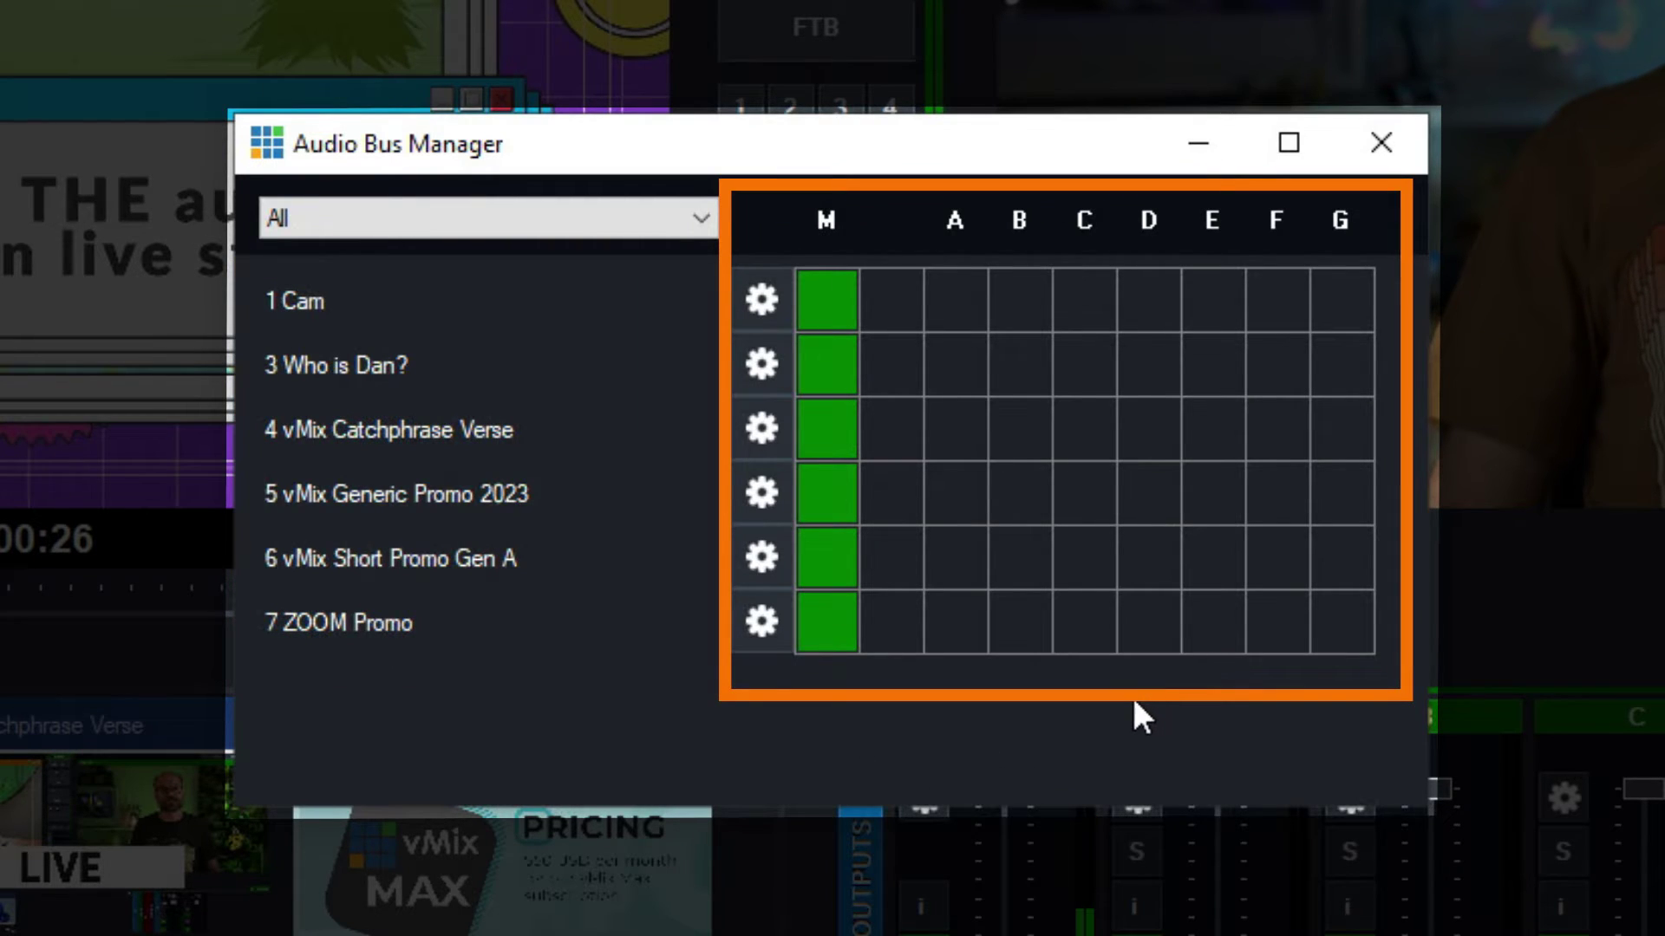
left_click(387, 208)
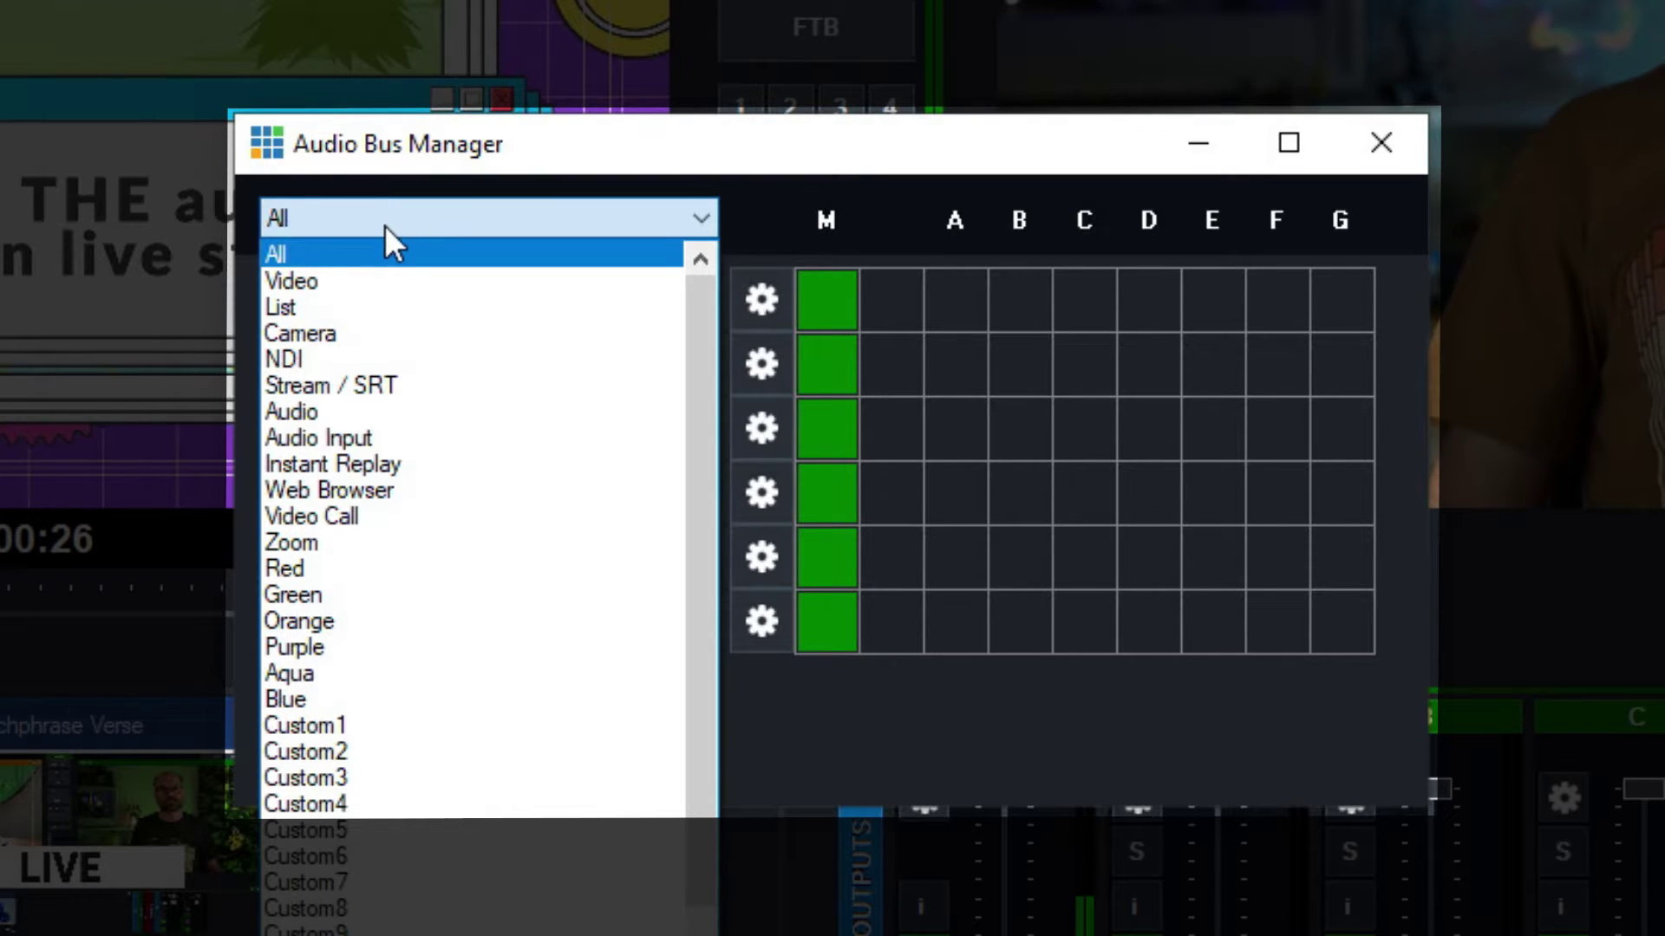
left_click(425, 333)
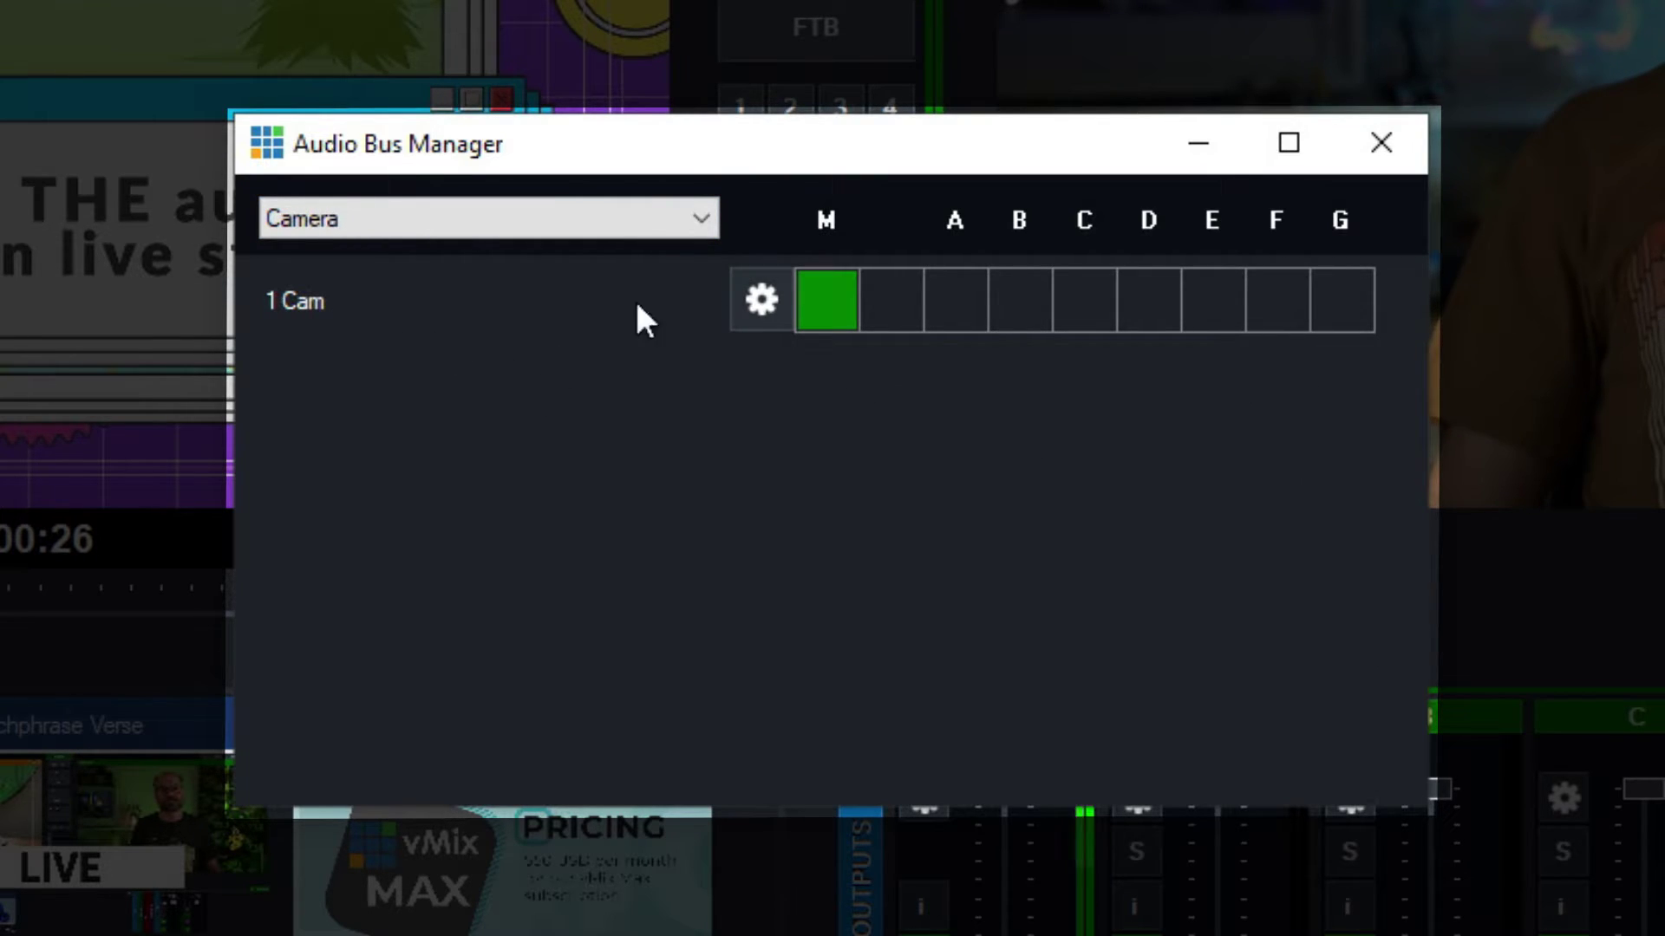
left_click(361, 227)
scroll(363, 252, "up", 1)
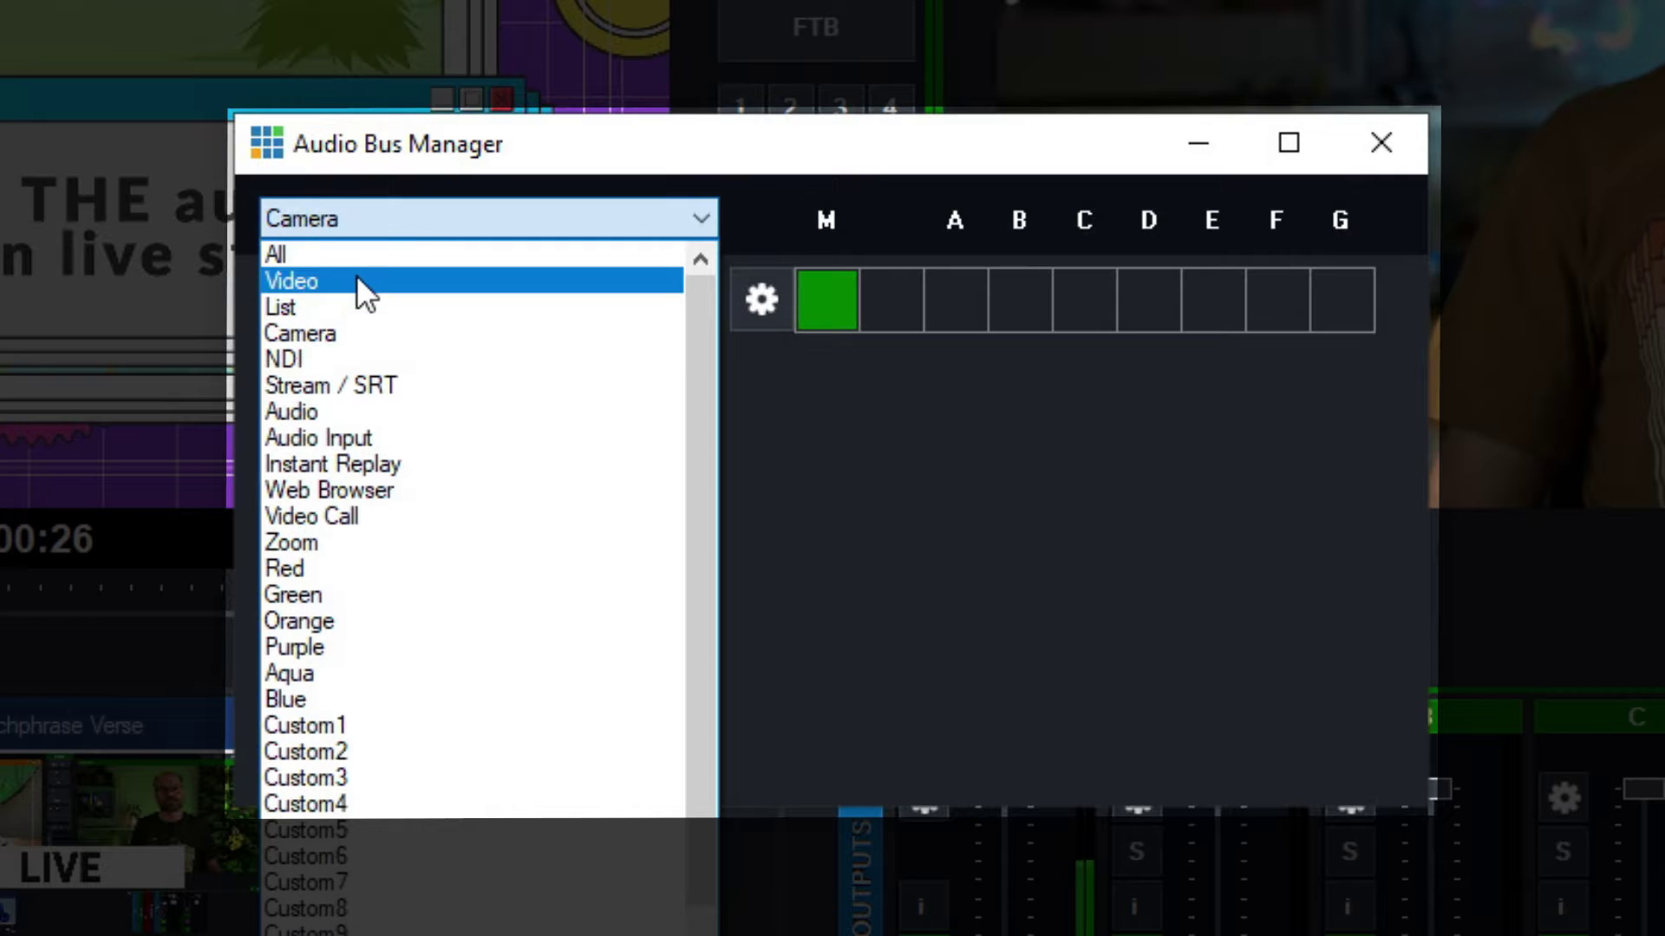
left_click(362, 260)
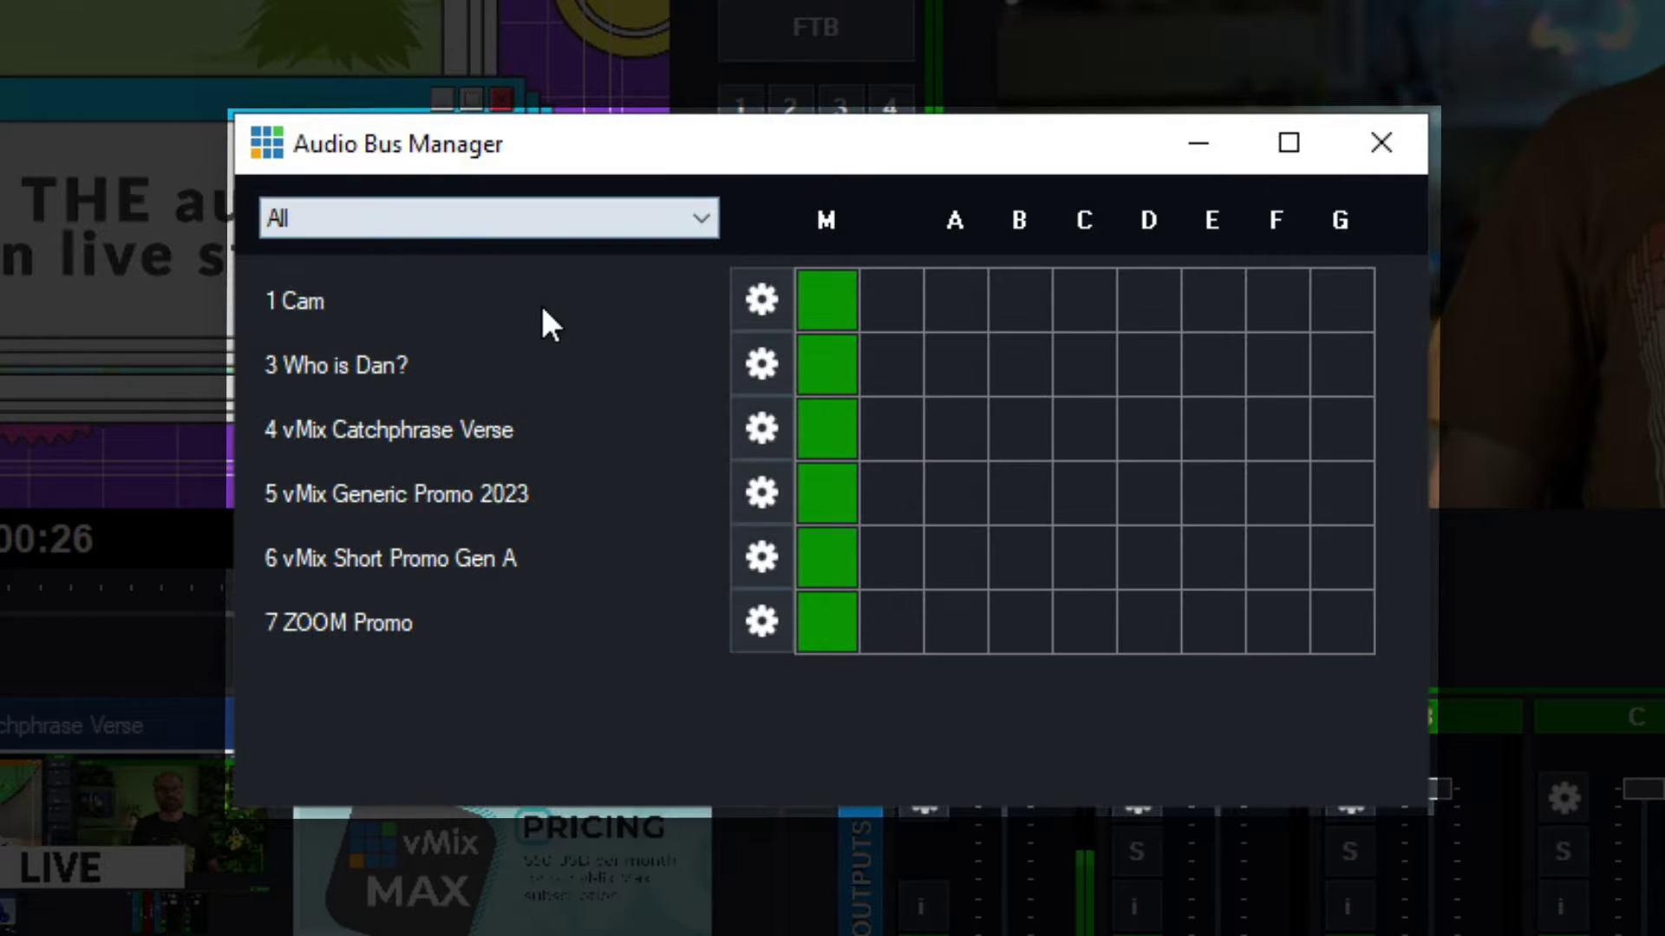
left_click(515, 217)
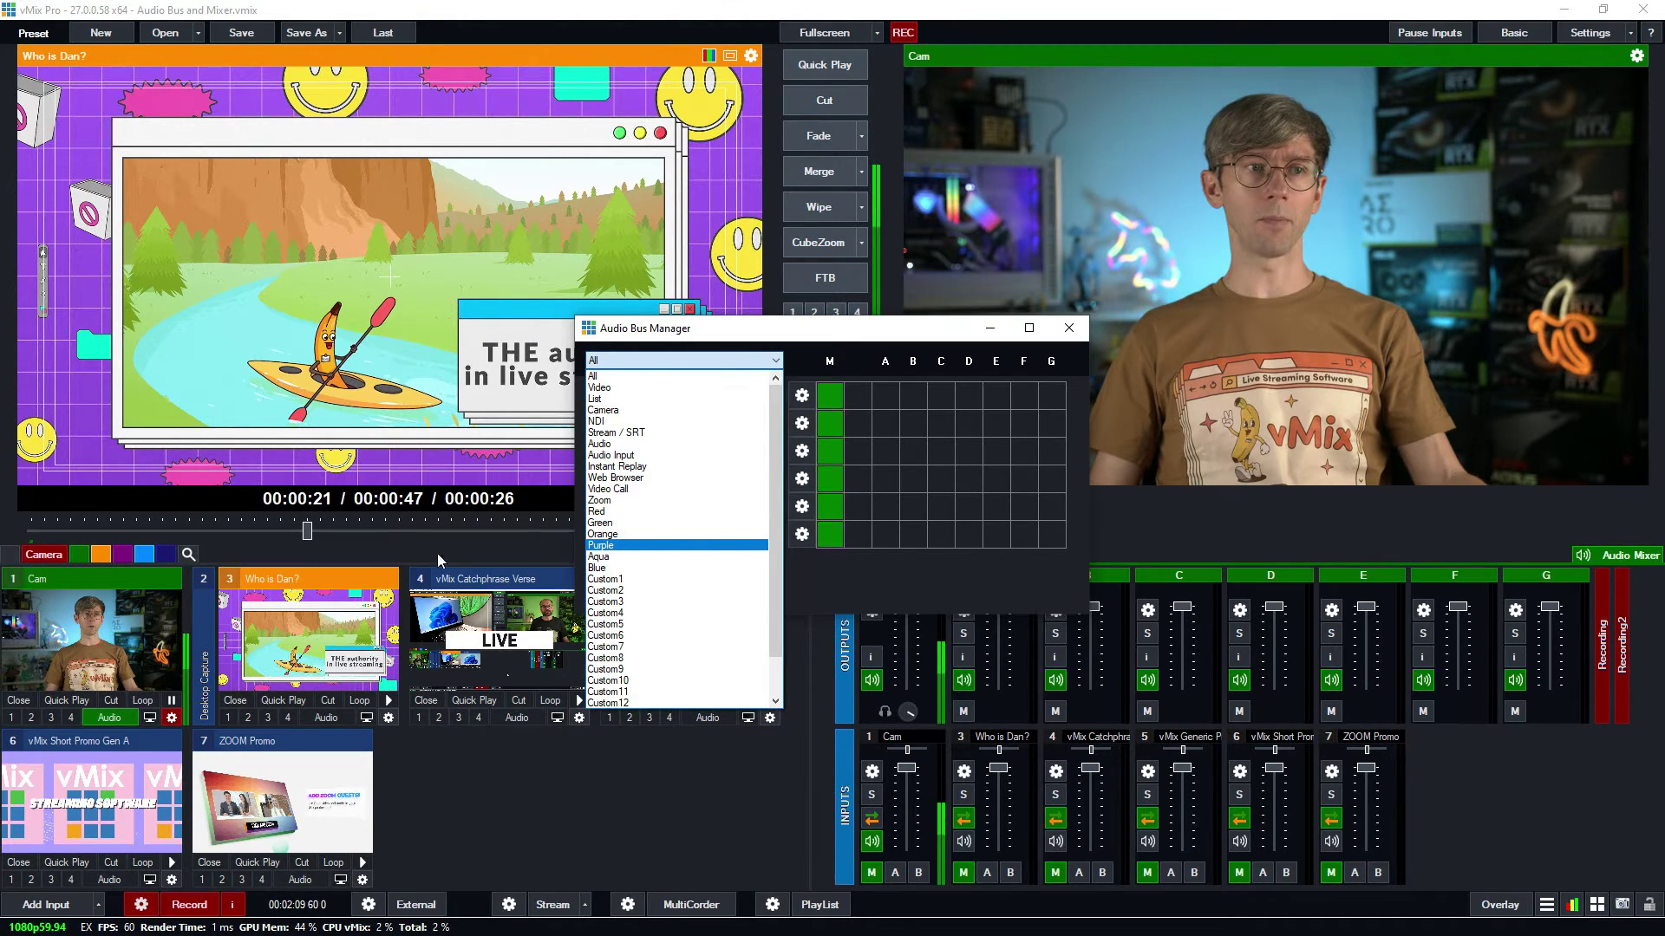
left_click(656, 512)
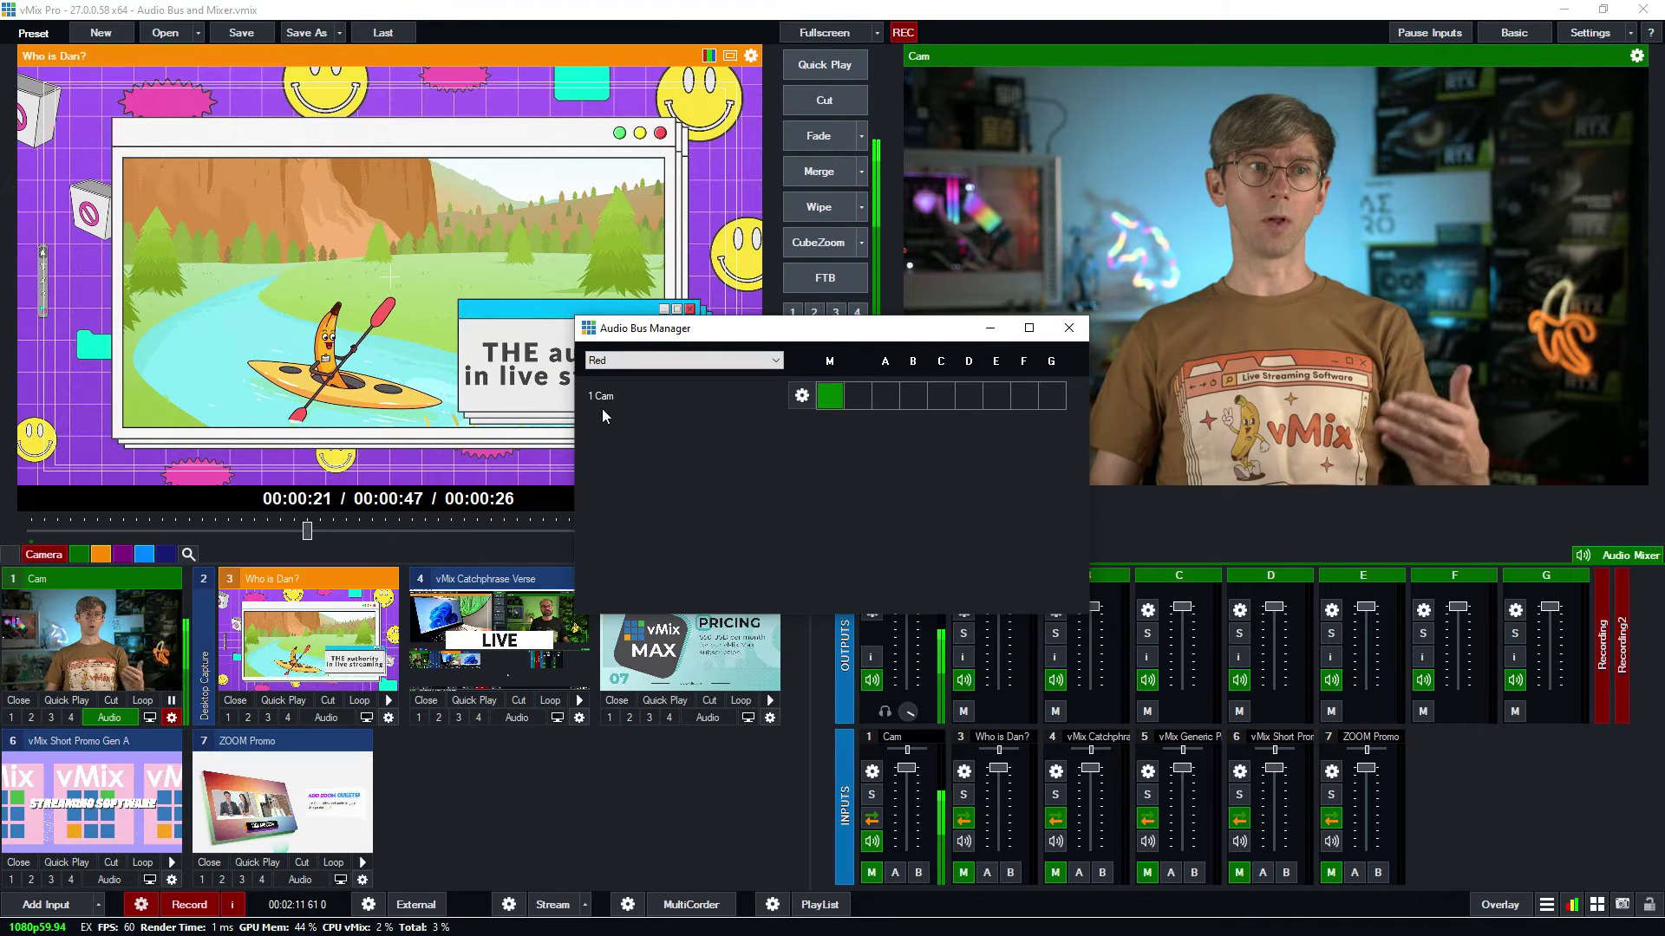
left_click(646, 361)
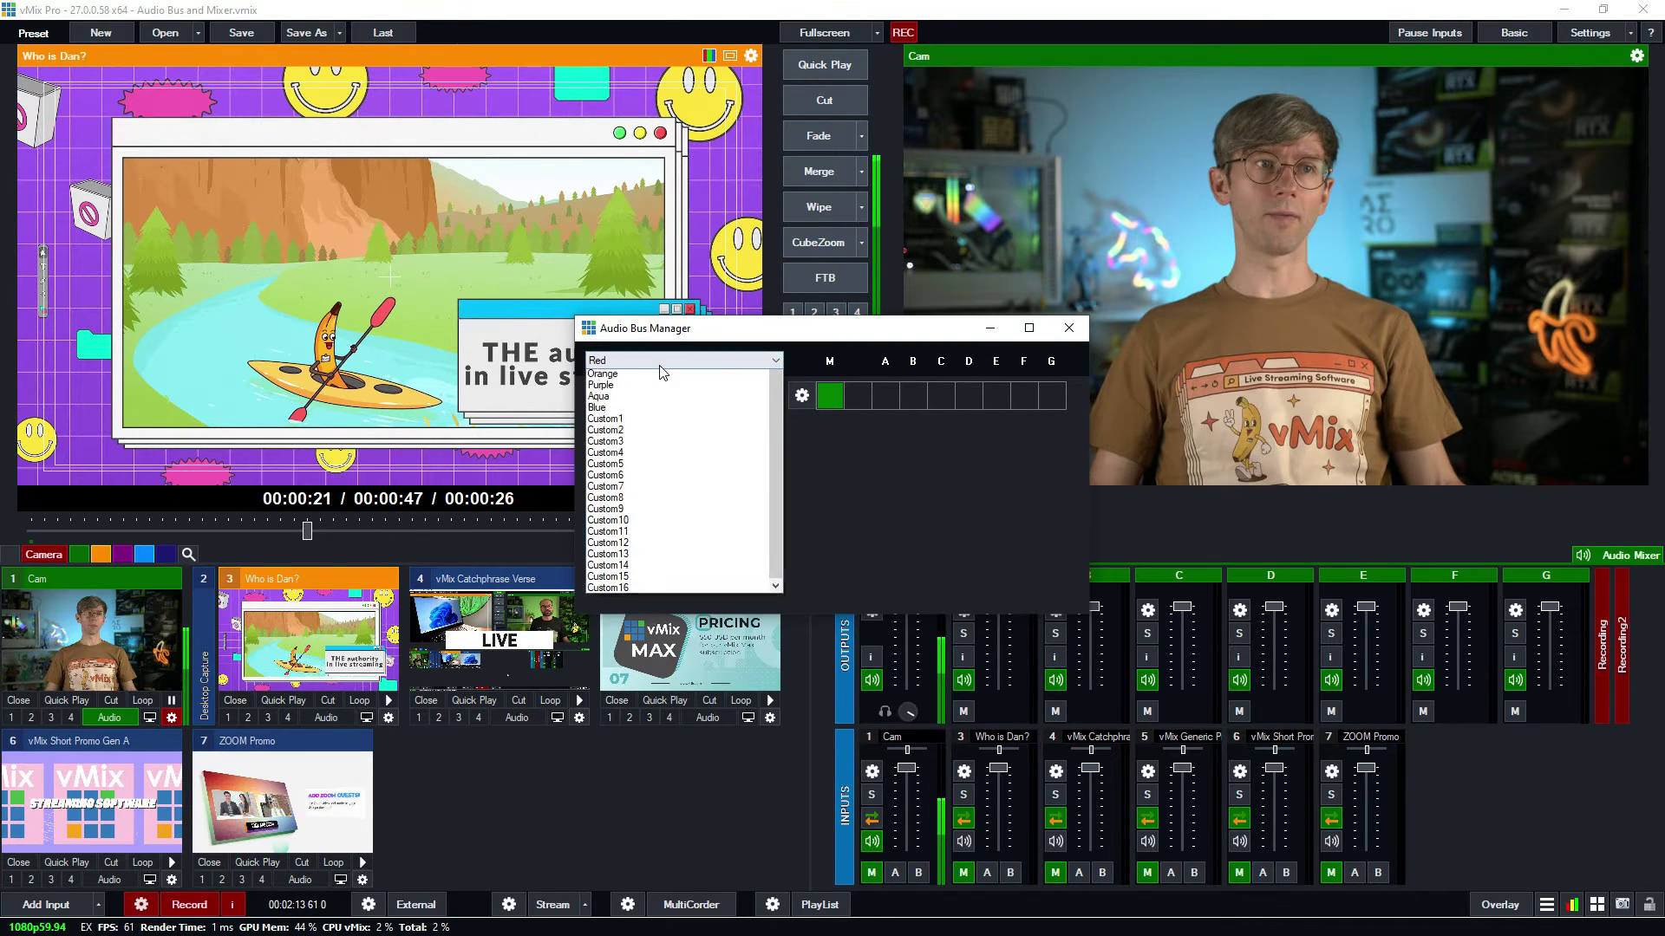
left_click(643, 378)
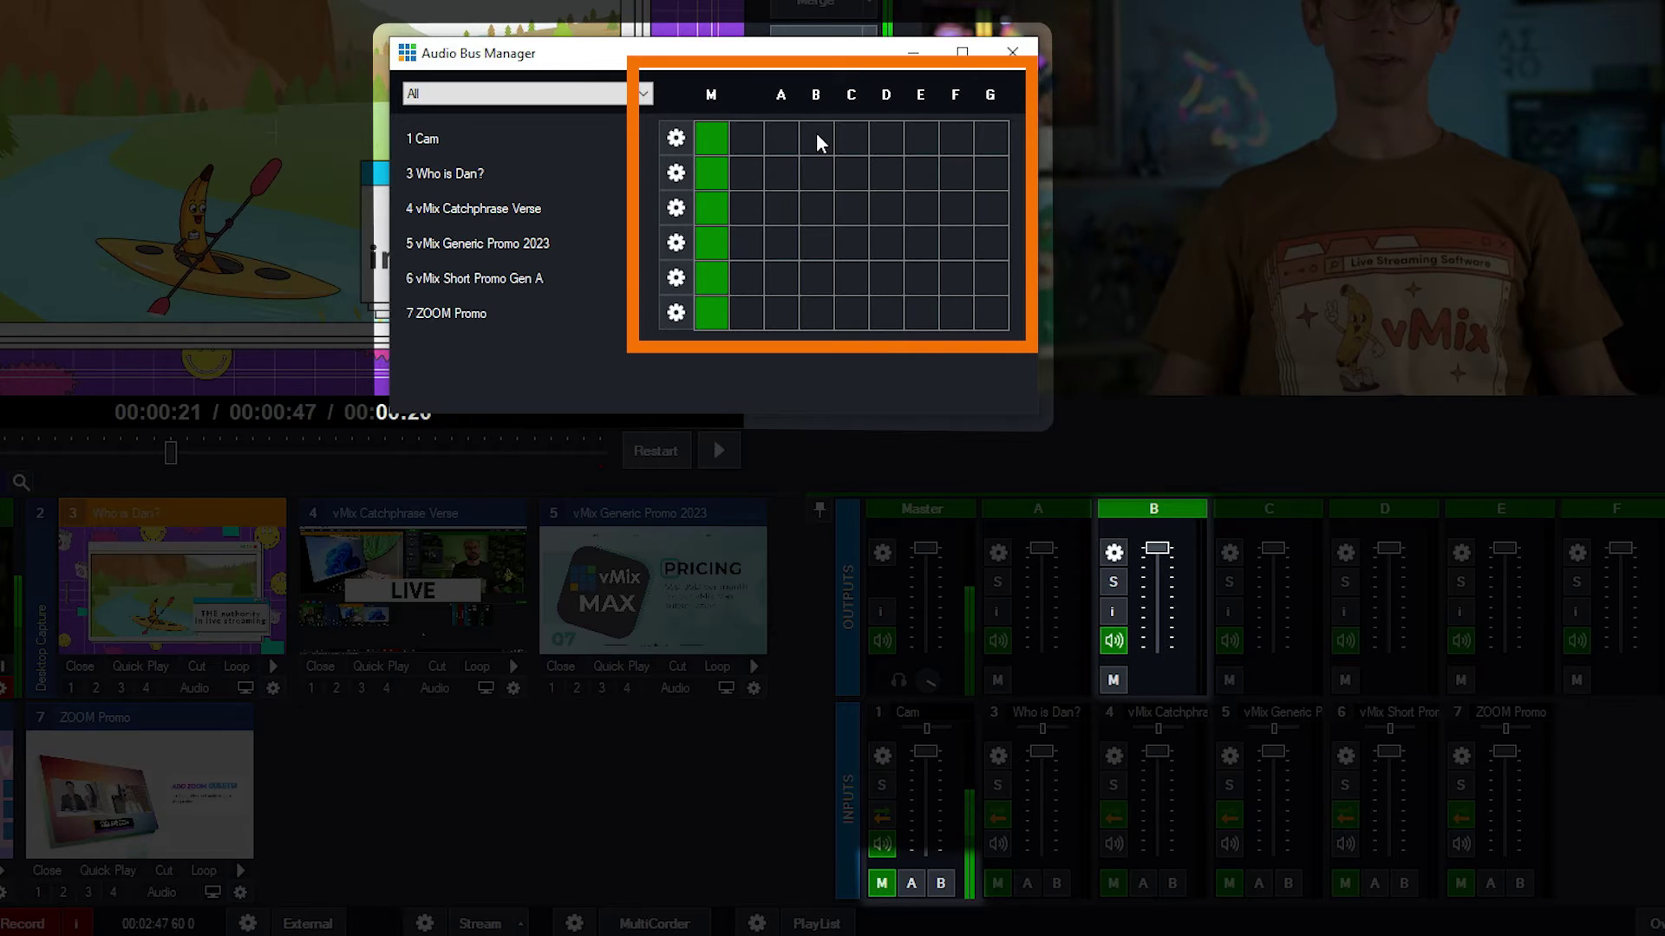
Step: Toggle Cam's grid cells on and off for buses A and B, ending with Cam on buses B and C
left_click(816, 137)
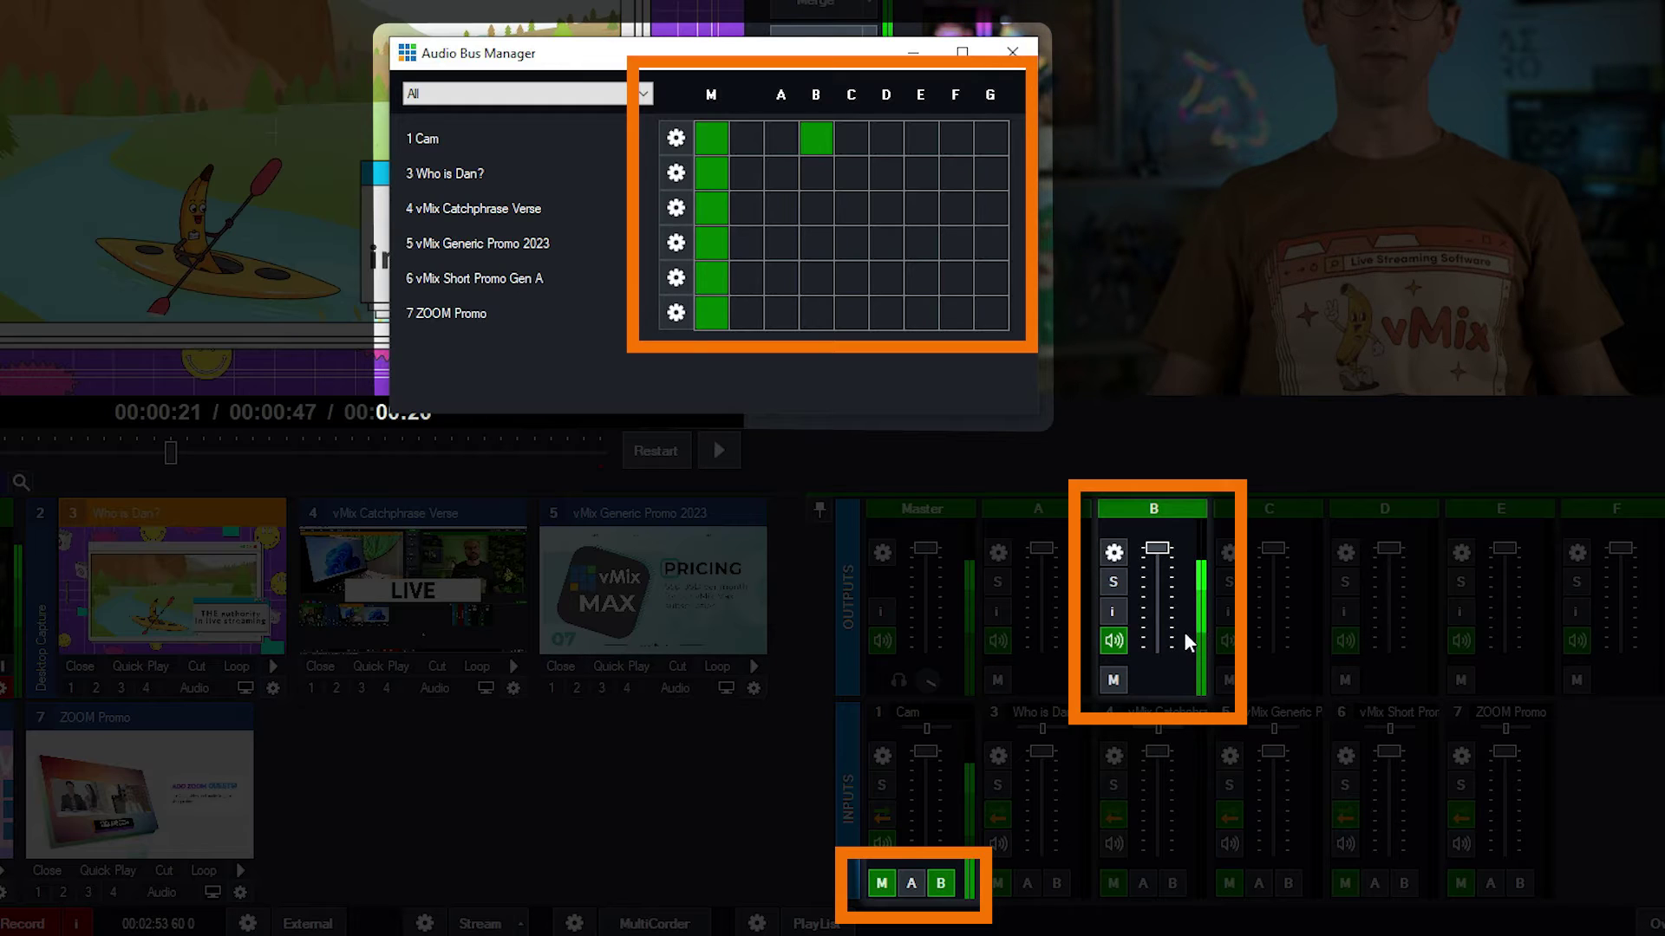
left_click(815, 137)
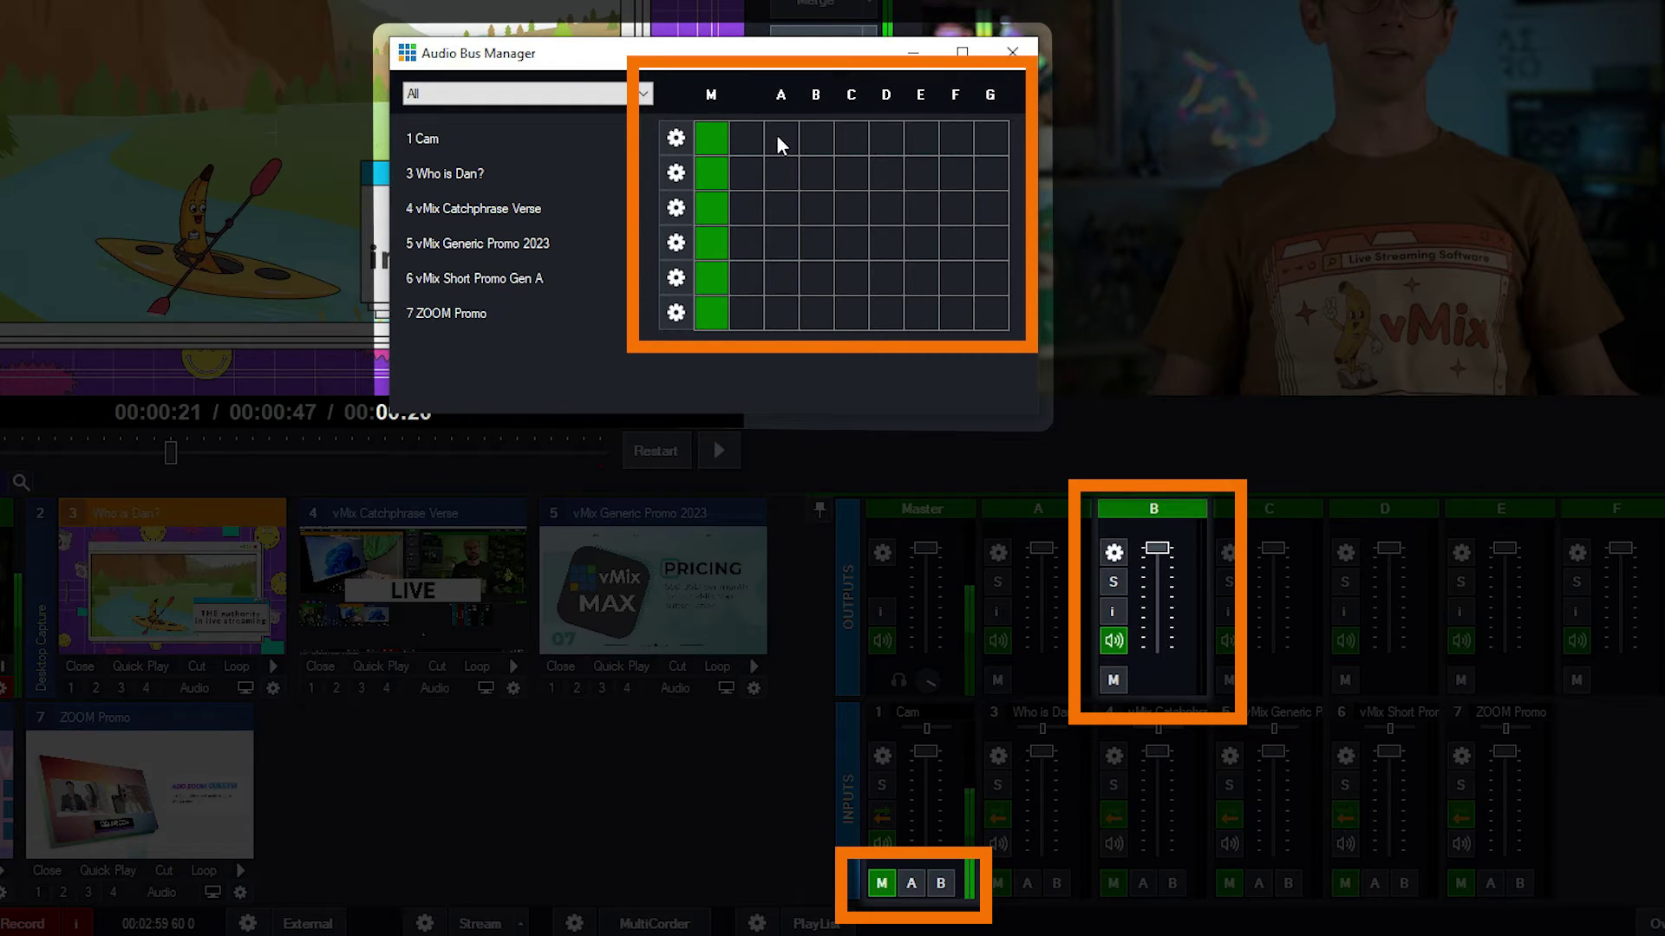
left_click(779, 136)
left_click(780, 139)
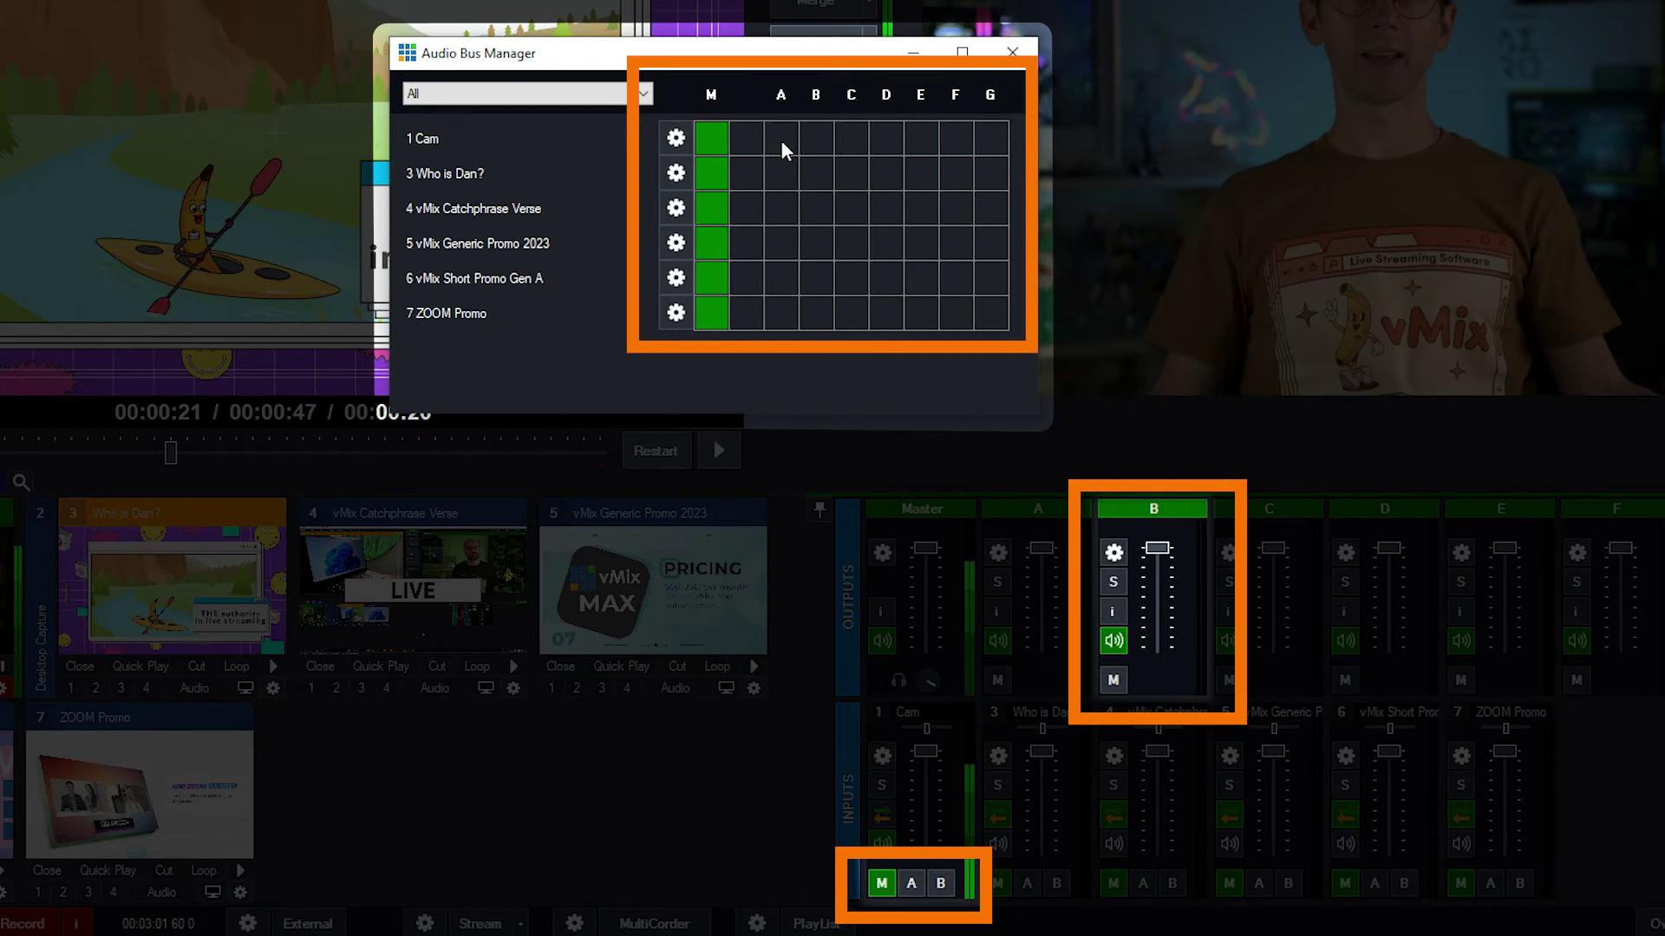
left_click(817, 139)
left_click(848, 139)
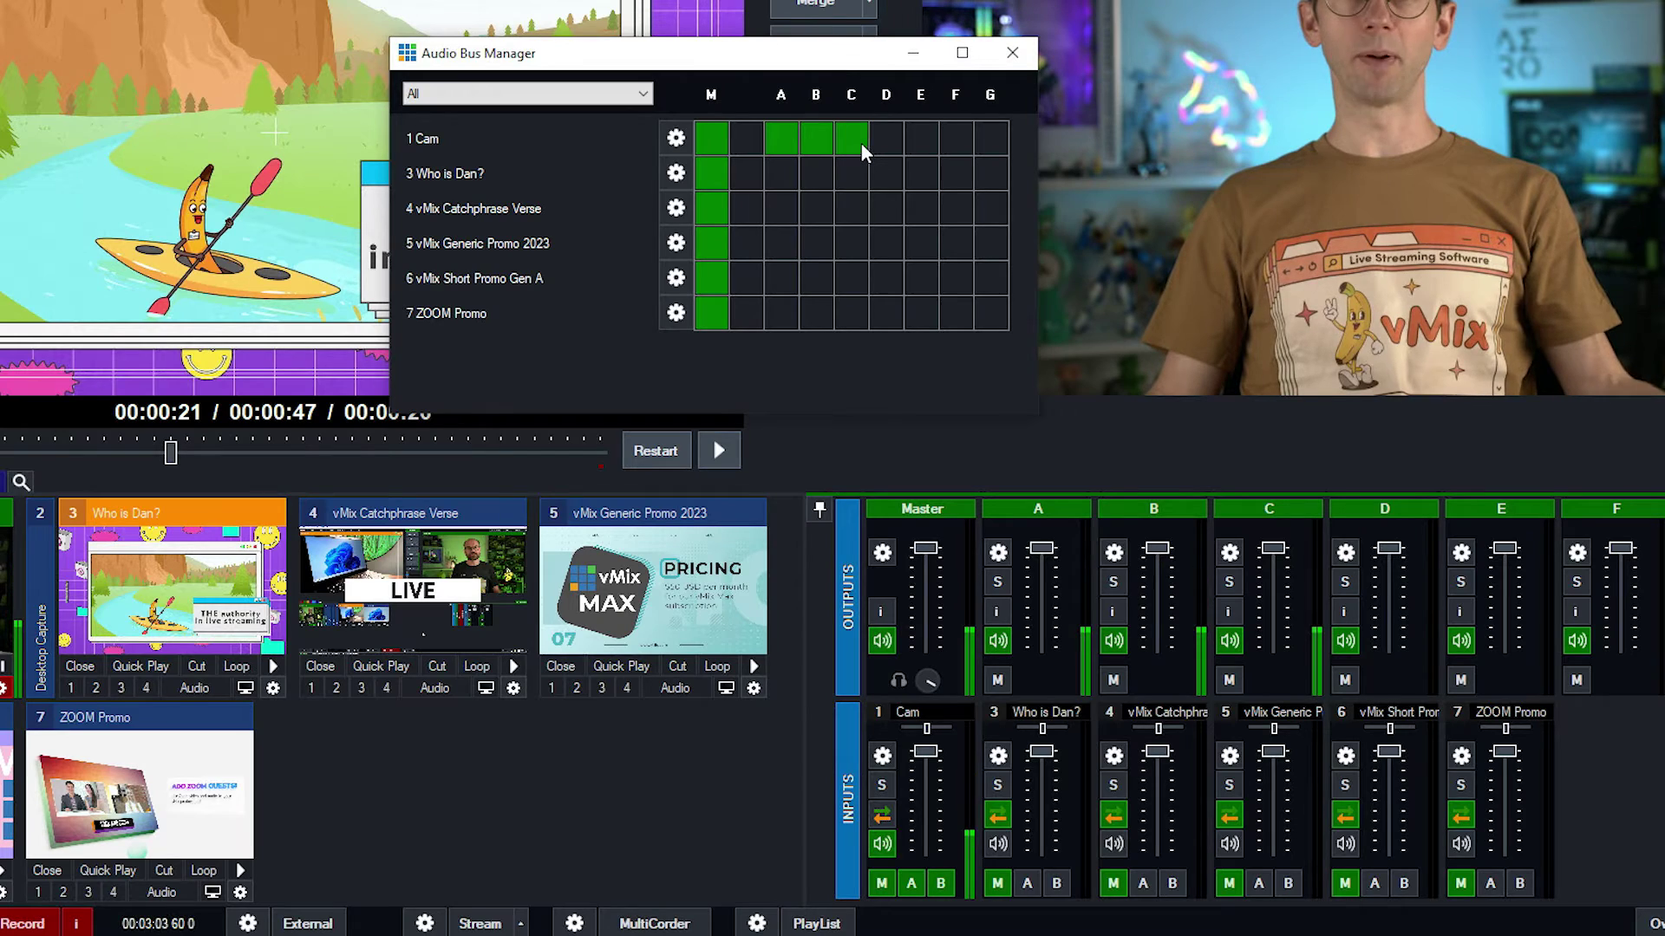
Step: Briefly add Who is Dan? and Catchphrase Verse to bus B, then remove them and Cam's C and A routes
left_click(817, 177)
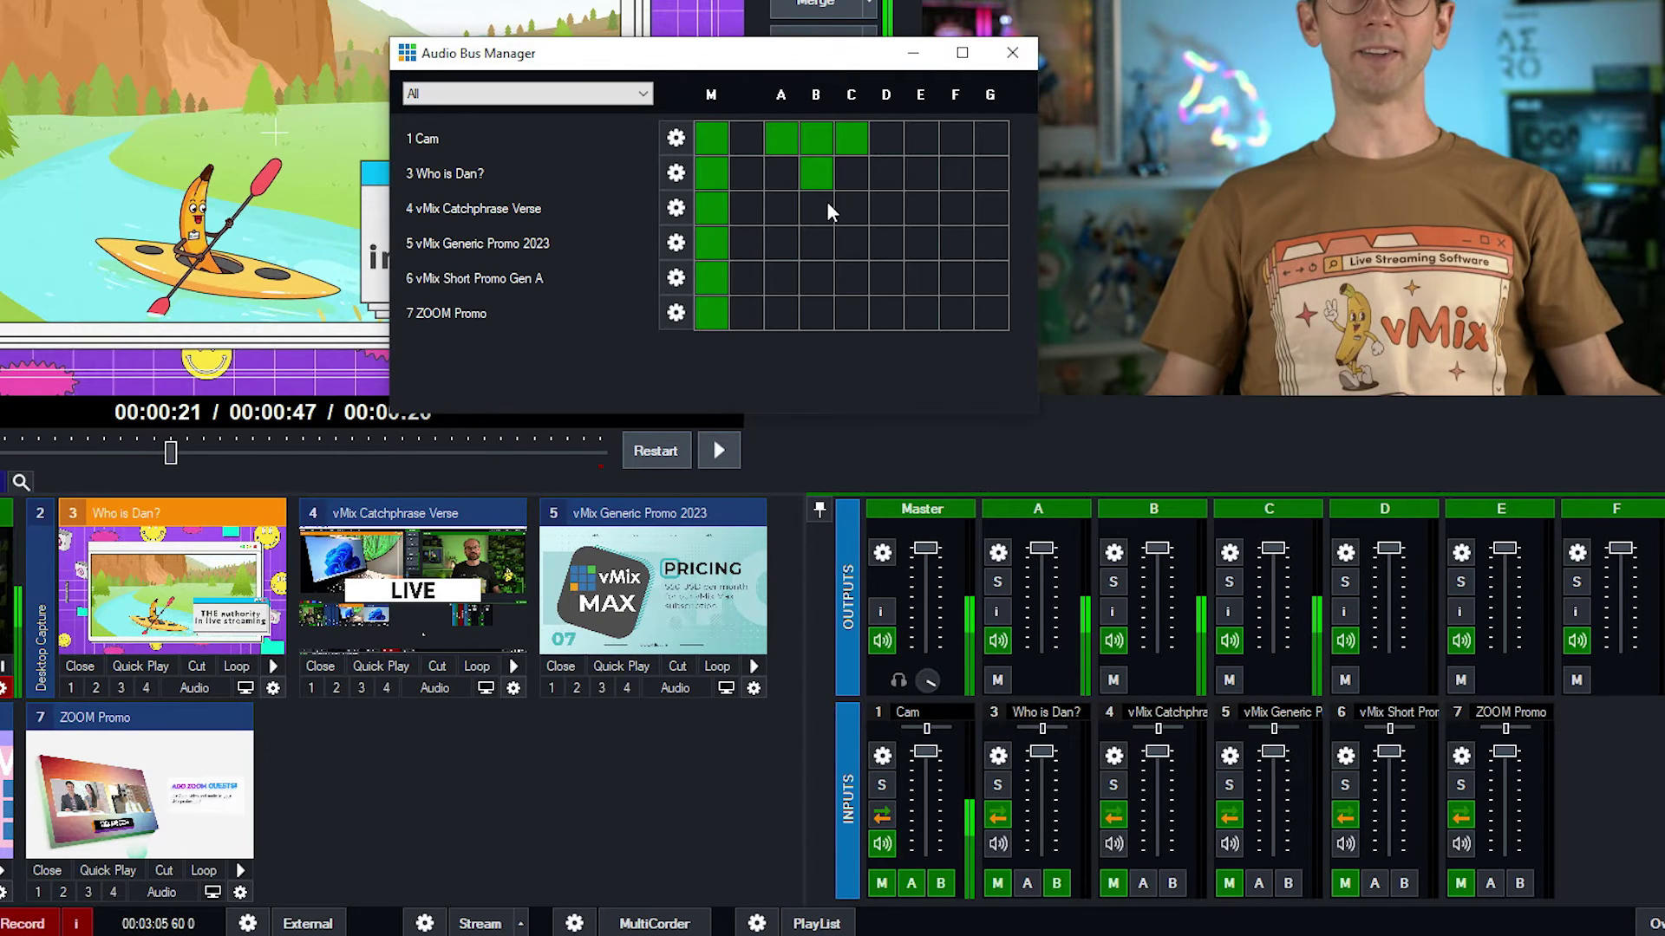
left_click(817, 210)
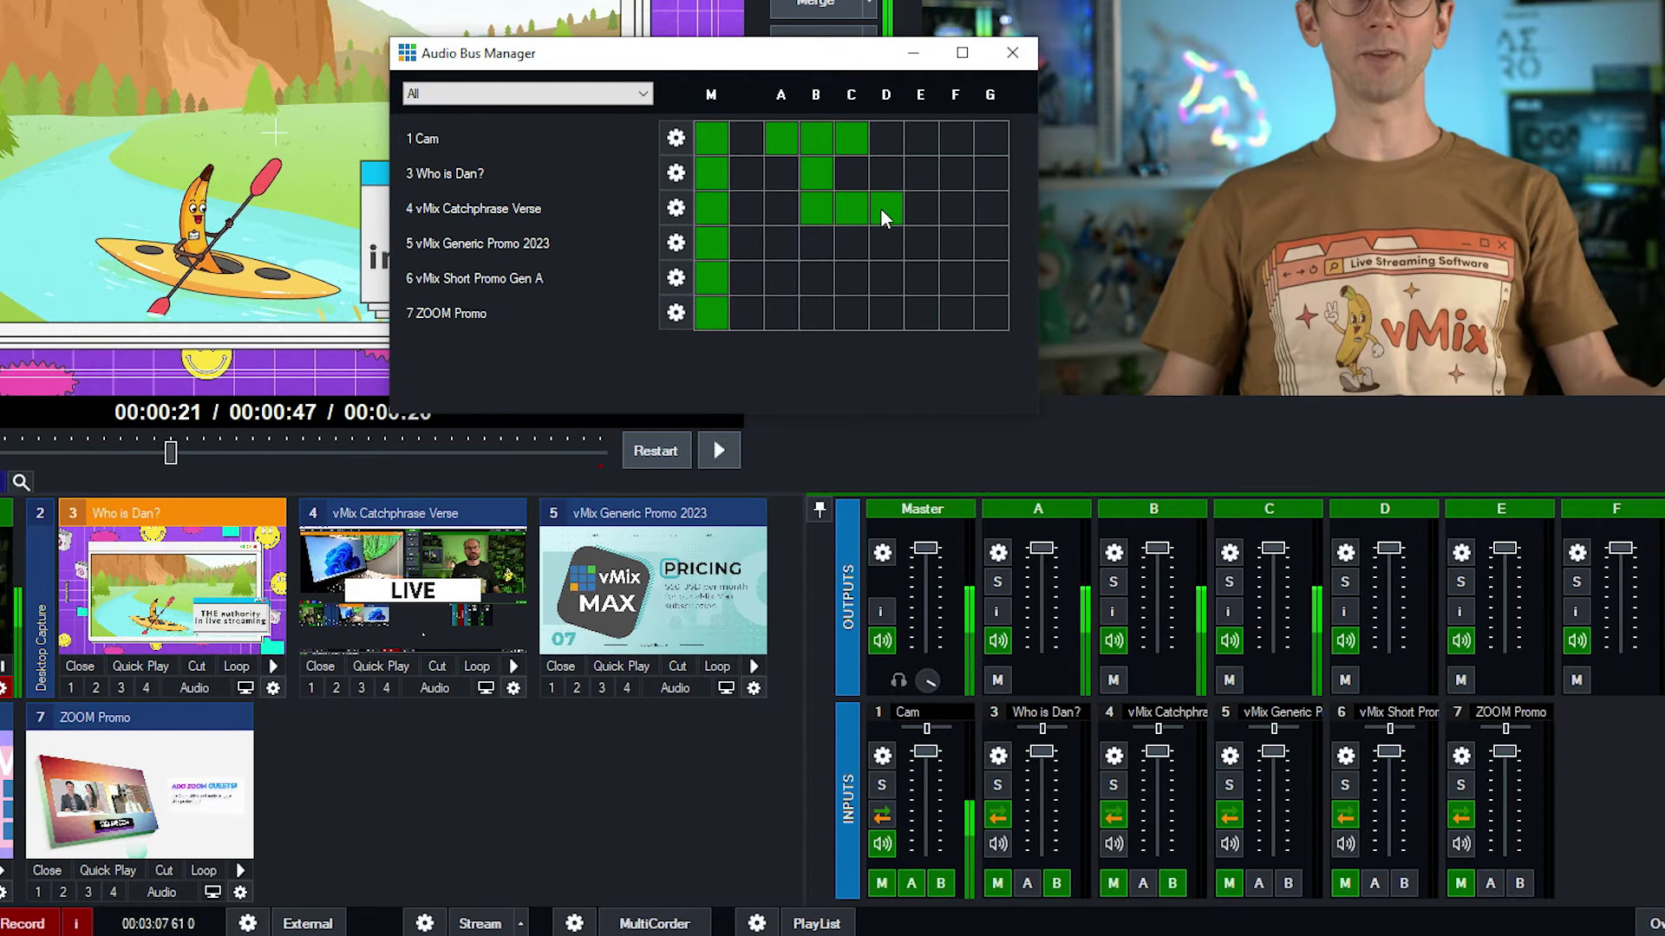
left_click(817, 208)
left_click(813, 175)
left_click(848, 140)
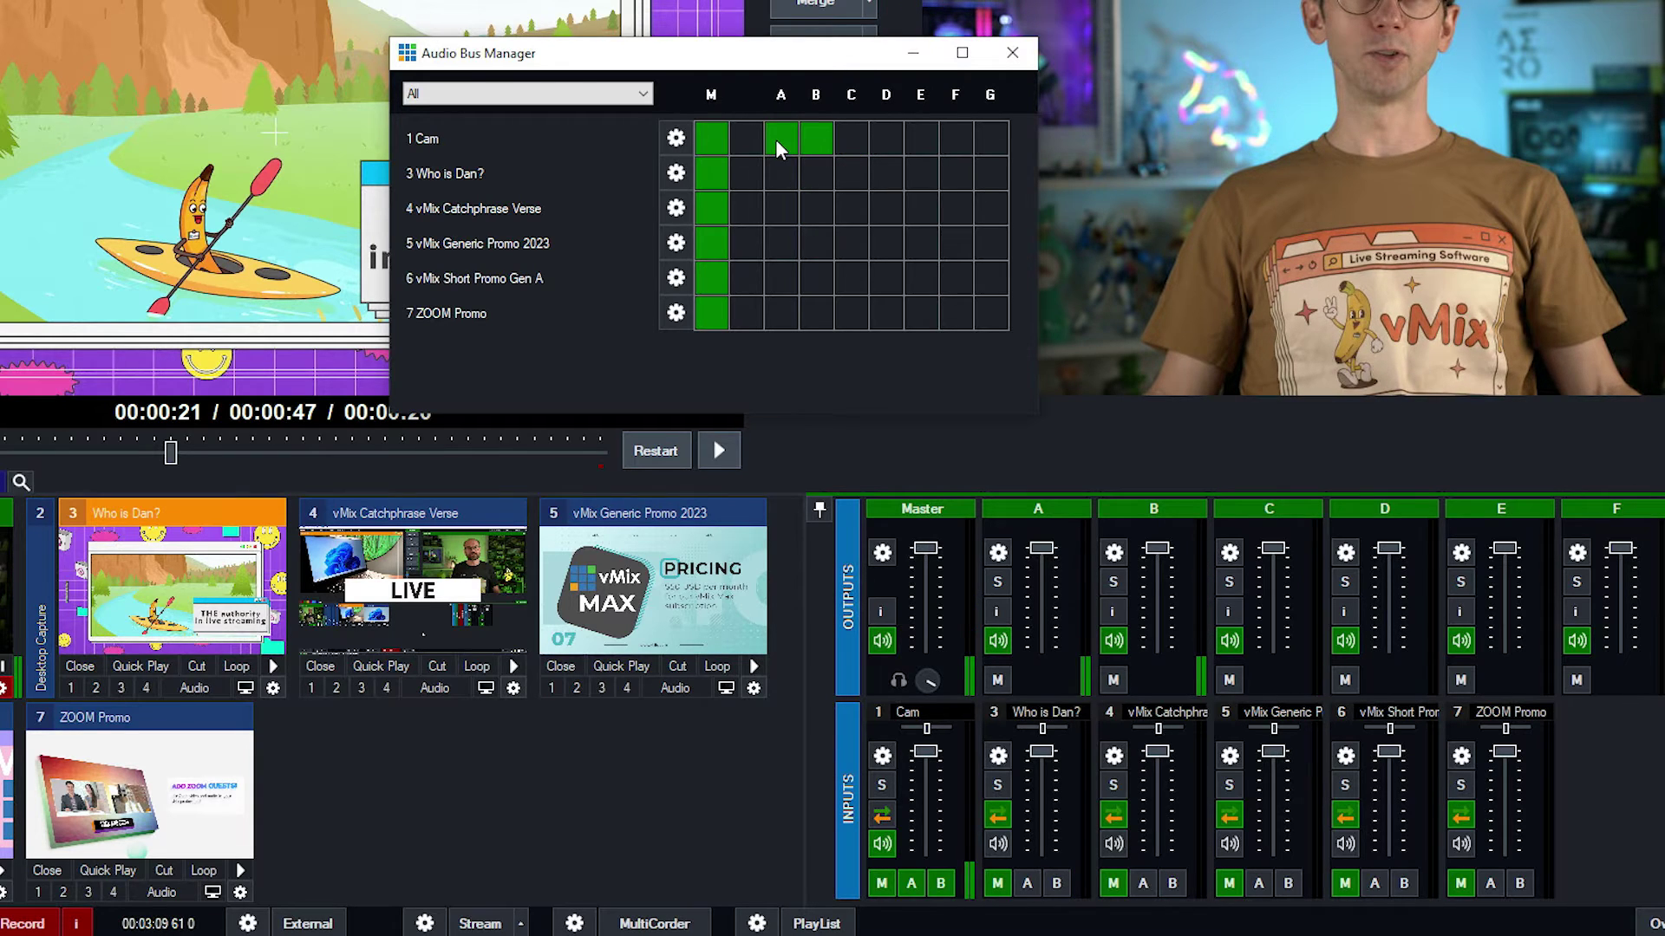
left_click(779, 139)
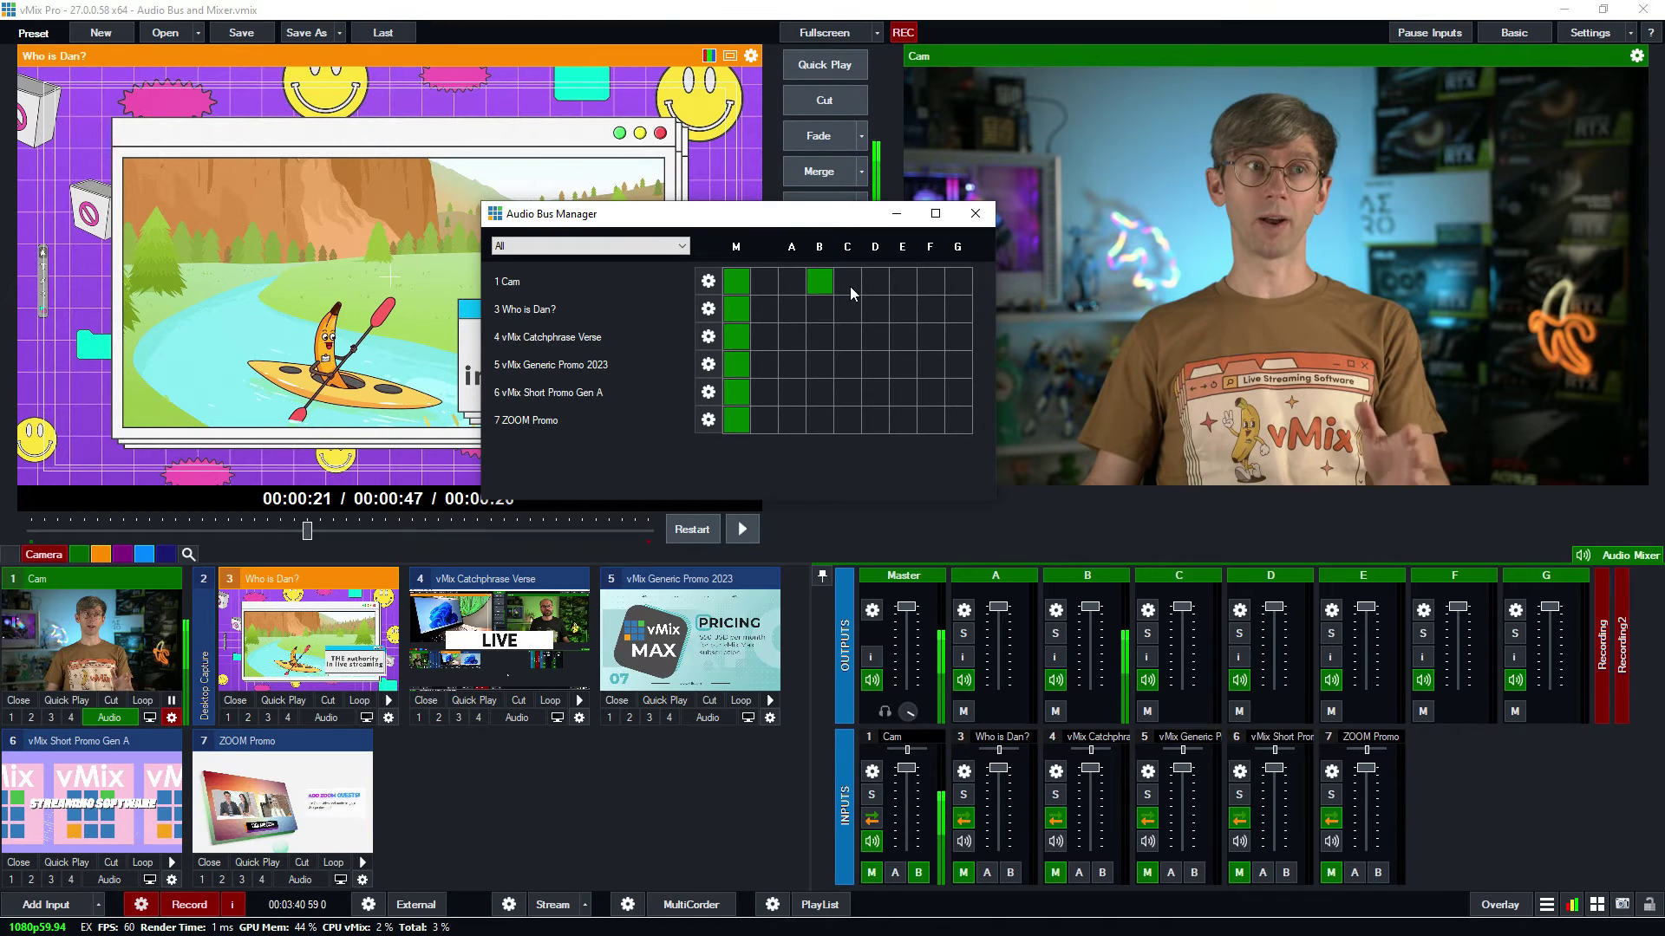
Step: Open the Cam input's Audio Settings from the gear icon on its mixer strip
left_click(710, 288)
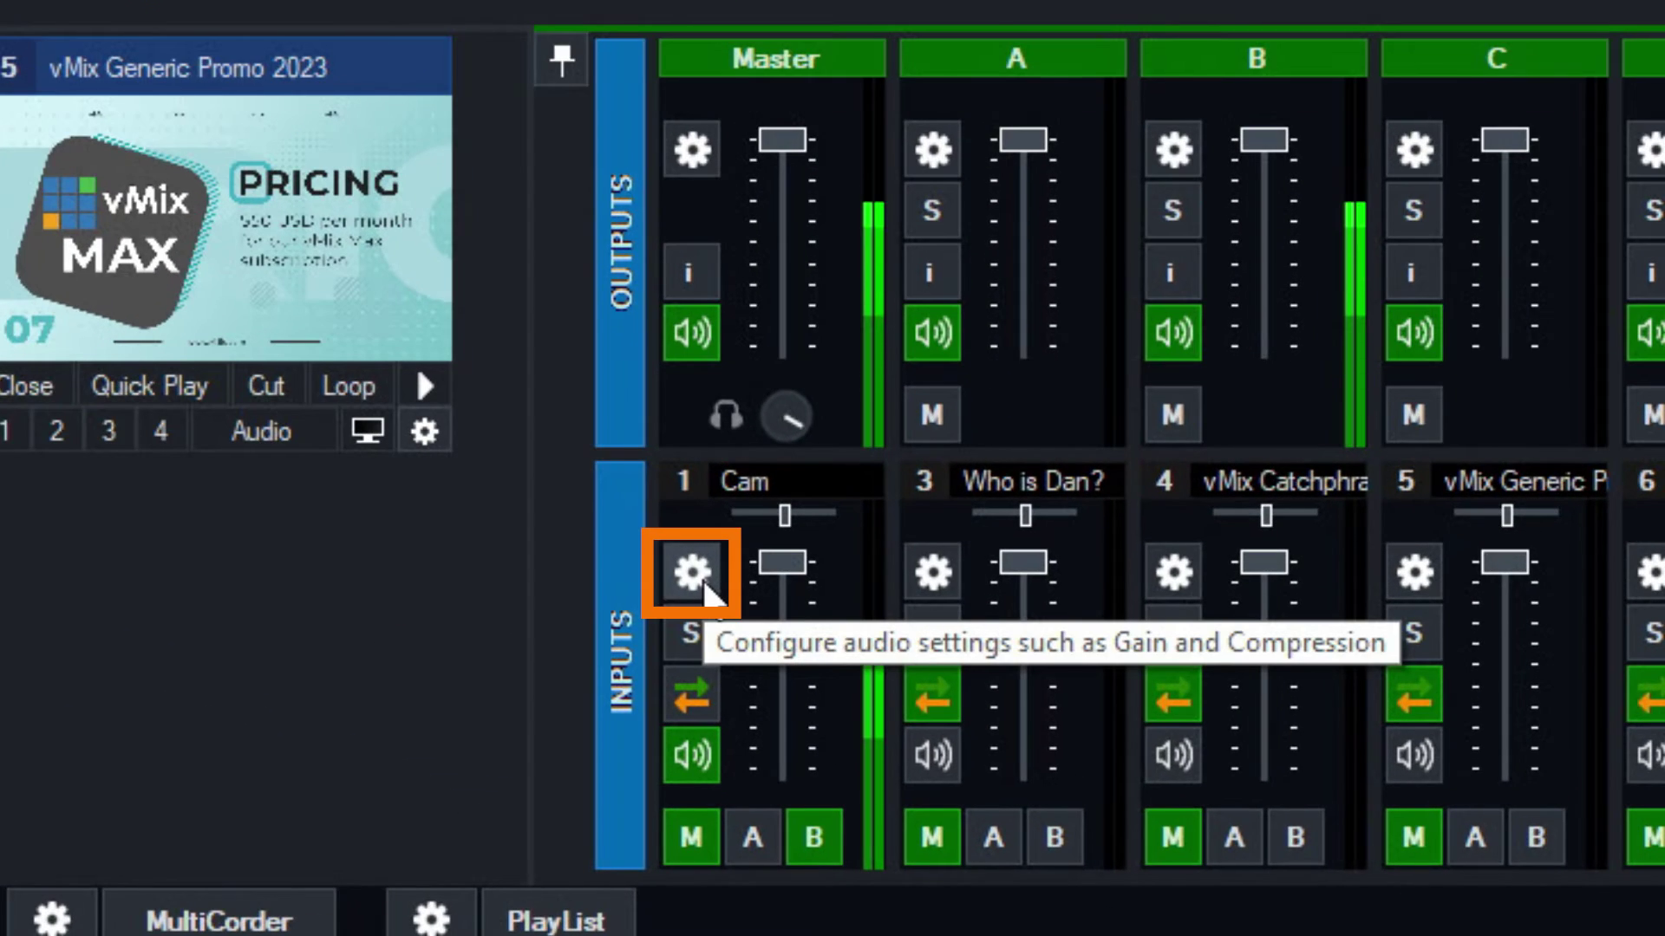
left_click(694, 574)
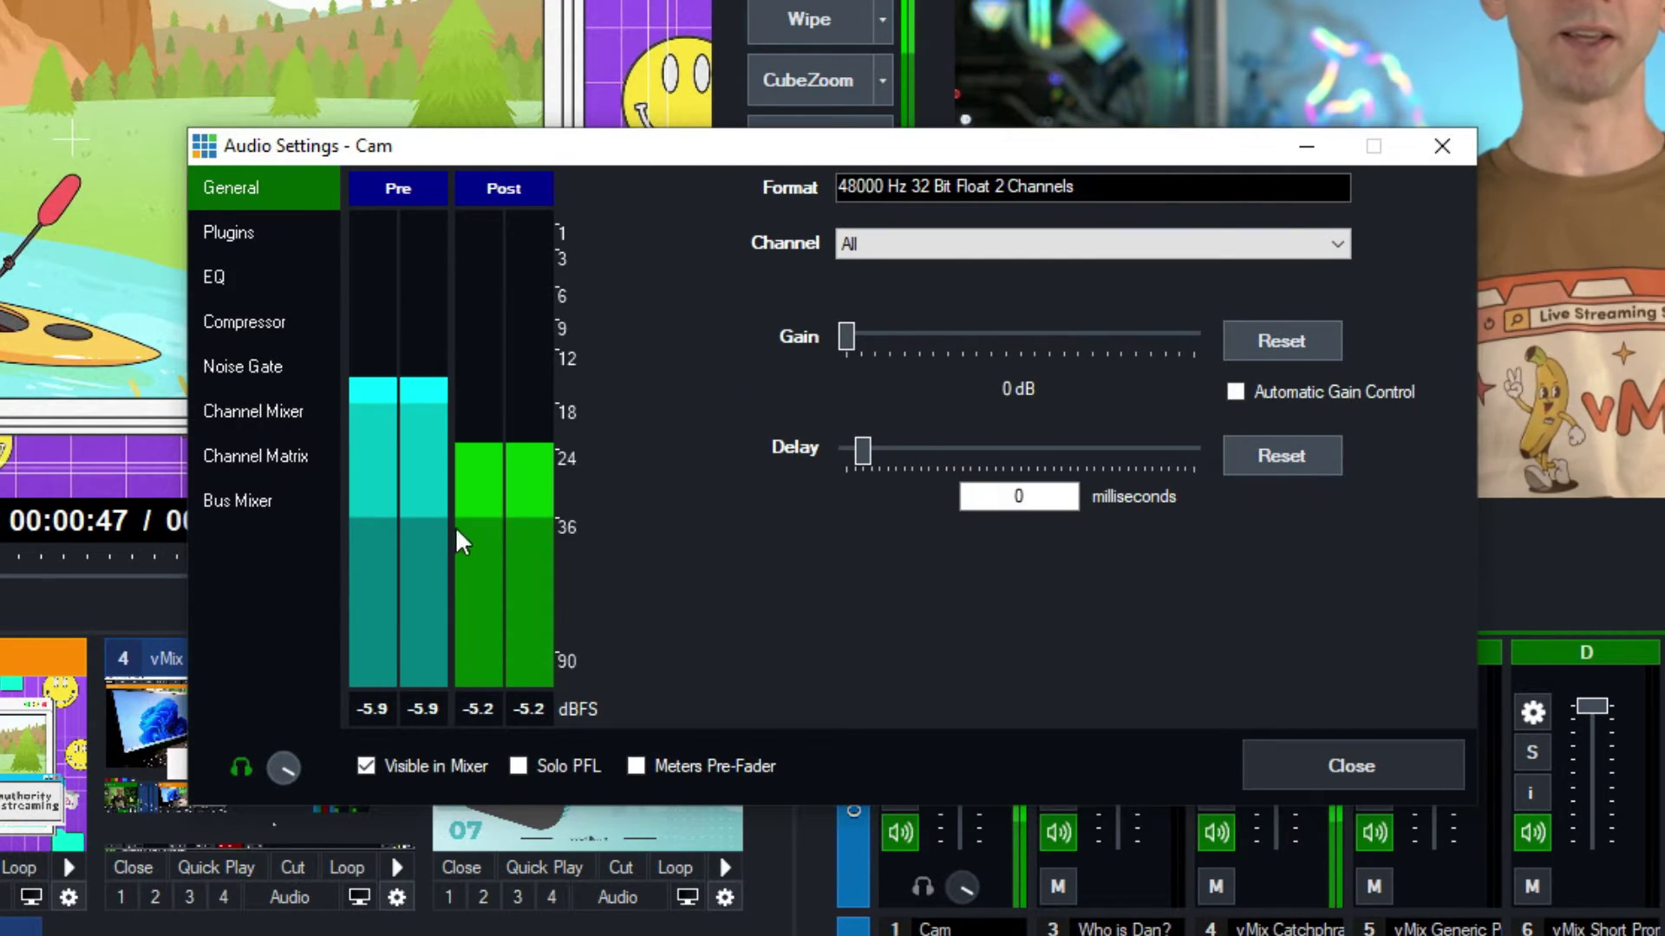
Step: Show Cam's Bus Mixer page with its M–G send levels and toggle the C and D bus buttons
left_click(250, 511)
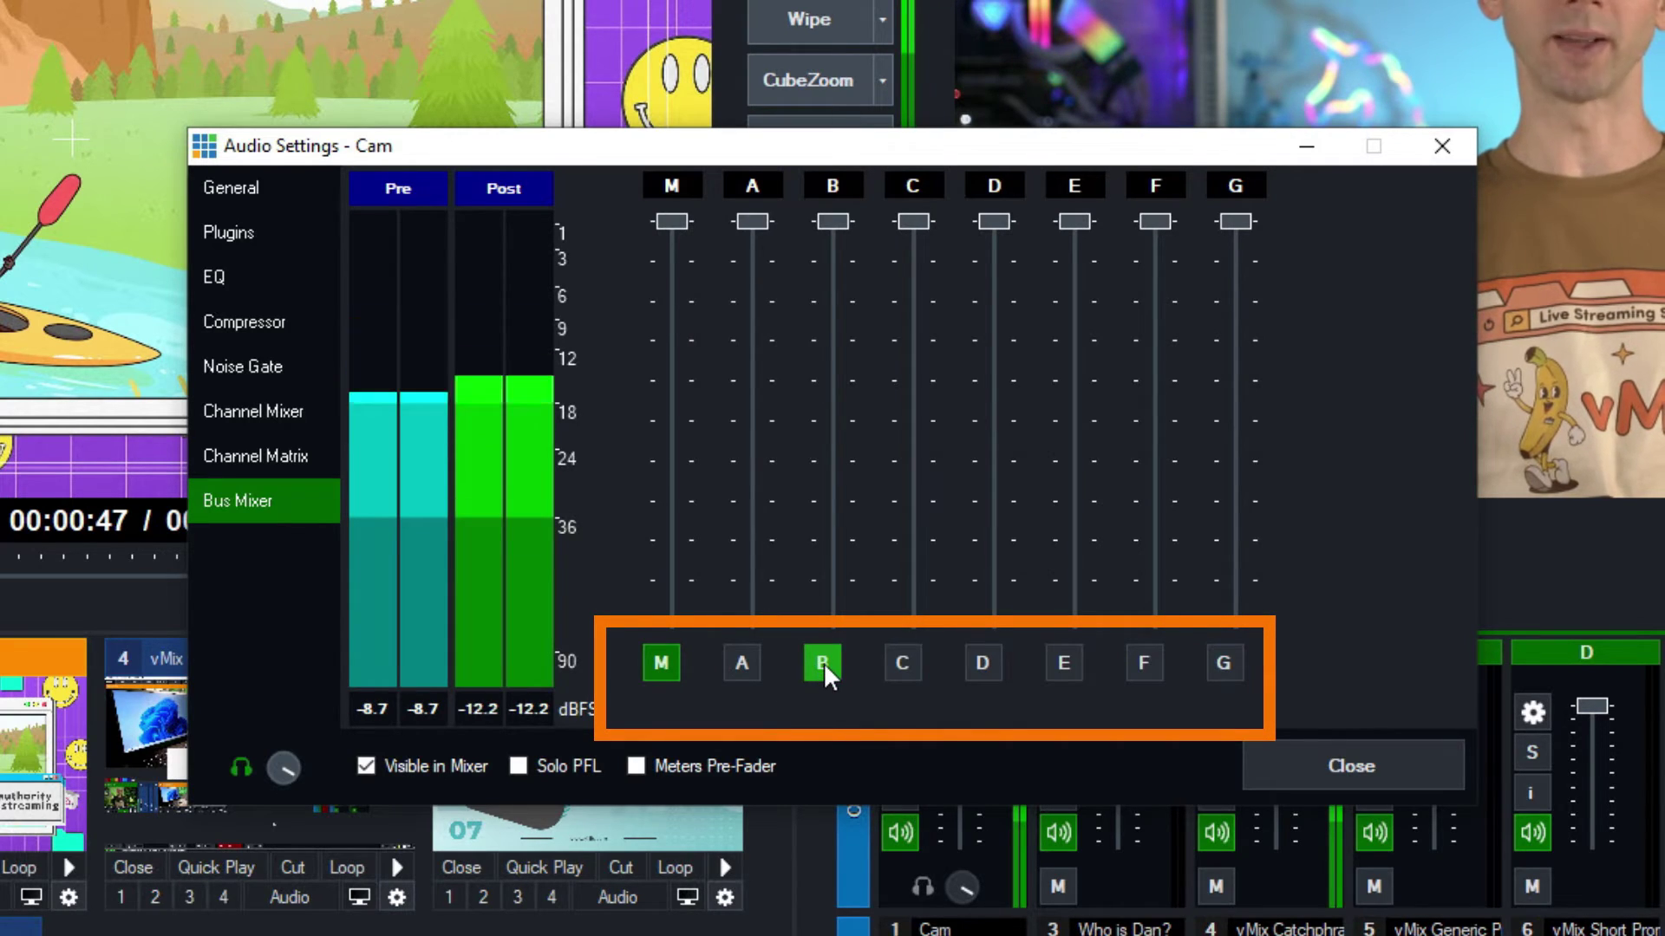
left_click(904, 664)
left_click(997, 665)
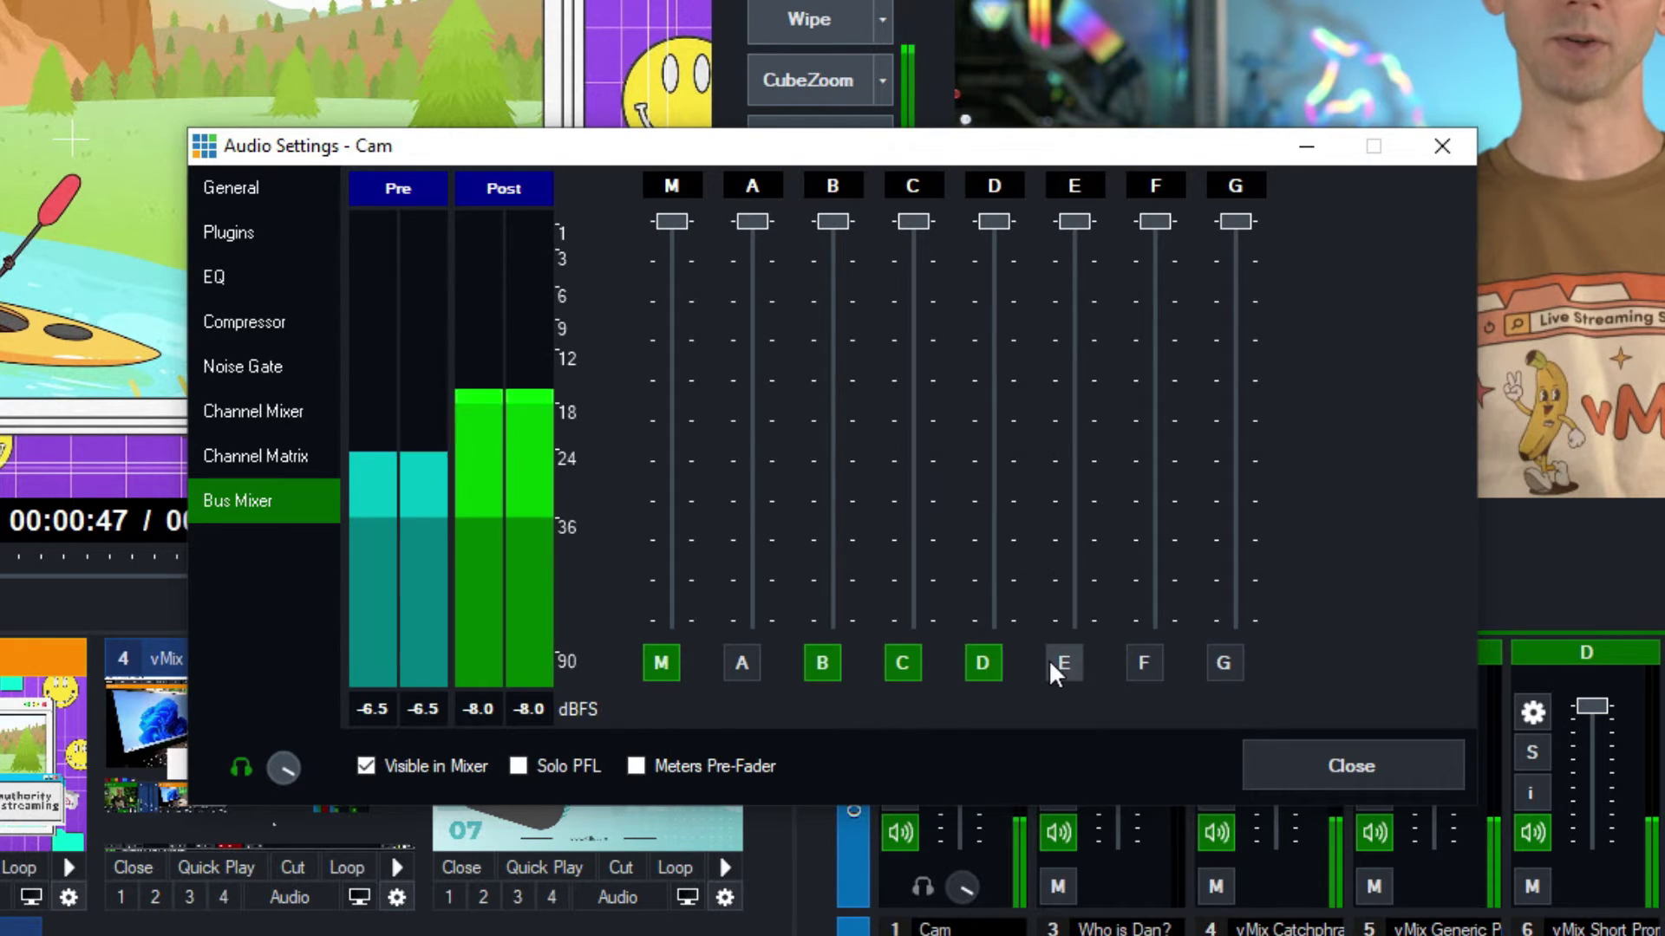
left_click(971, 664)
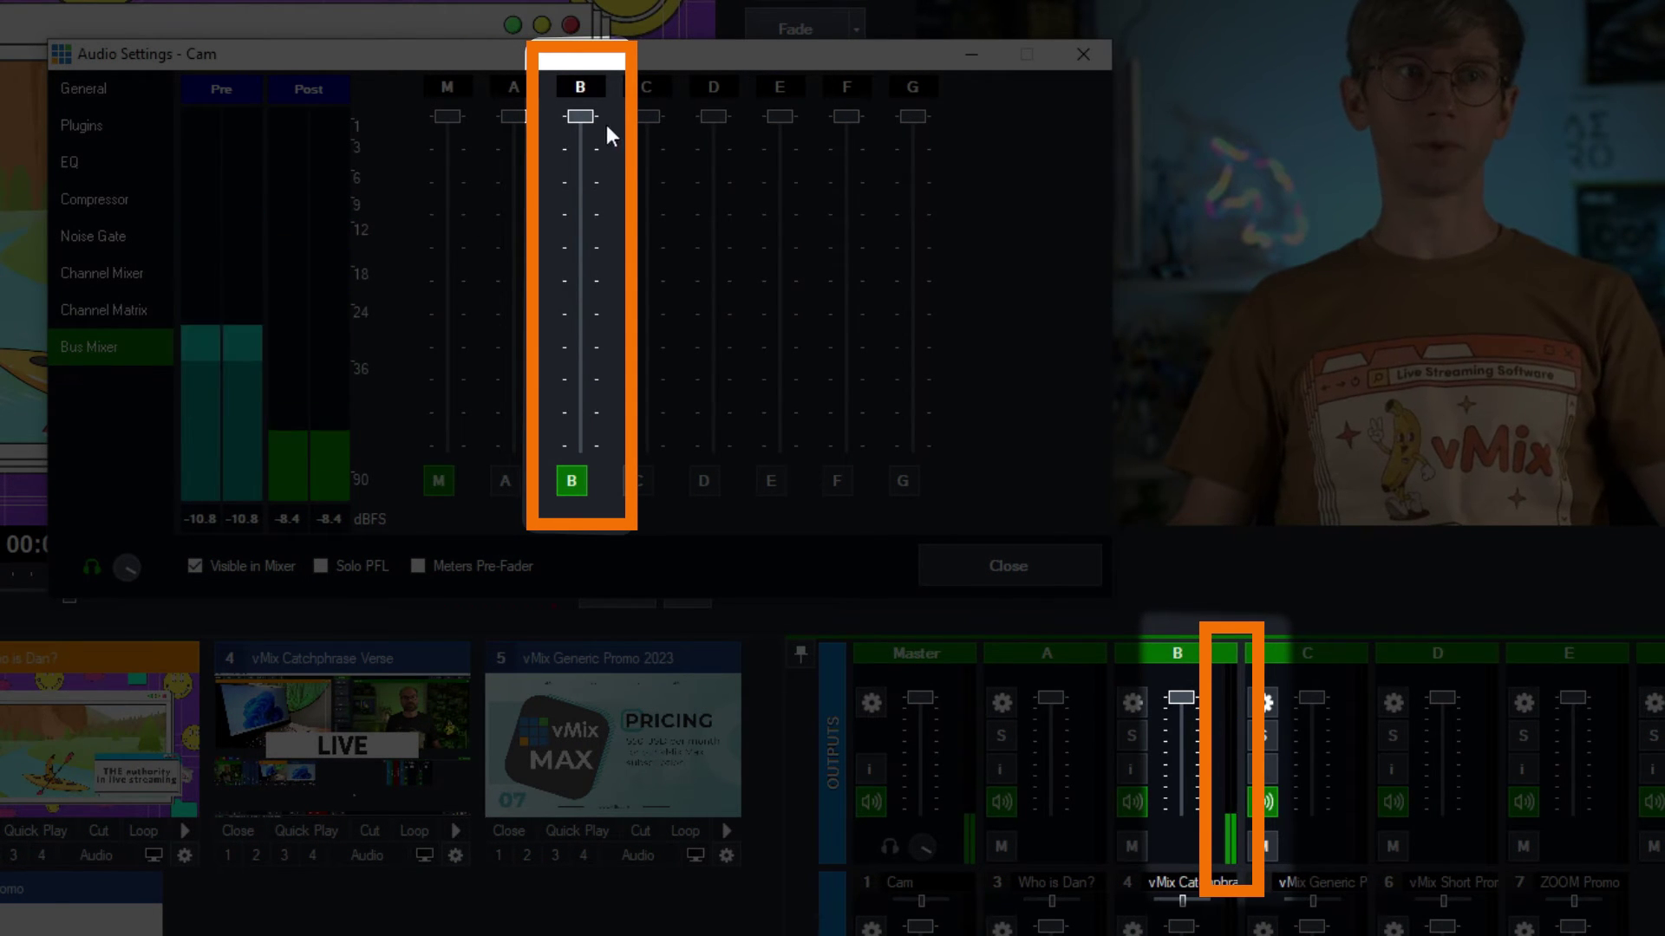
left_click_drag(583, 116, 580, 302)
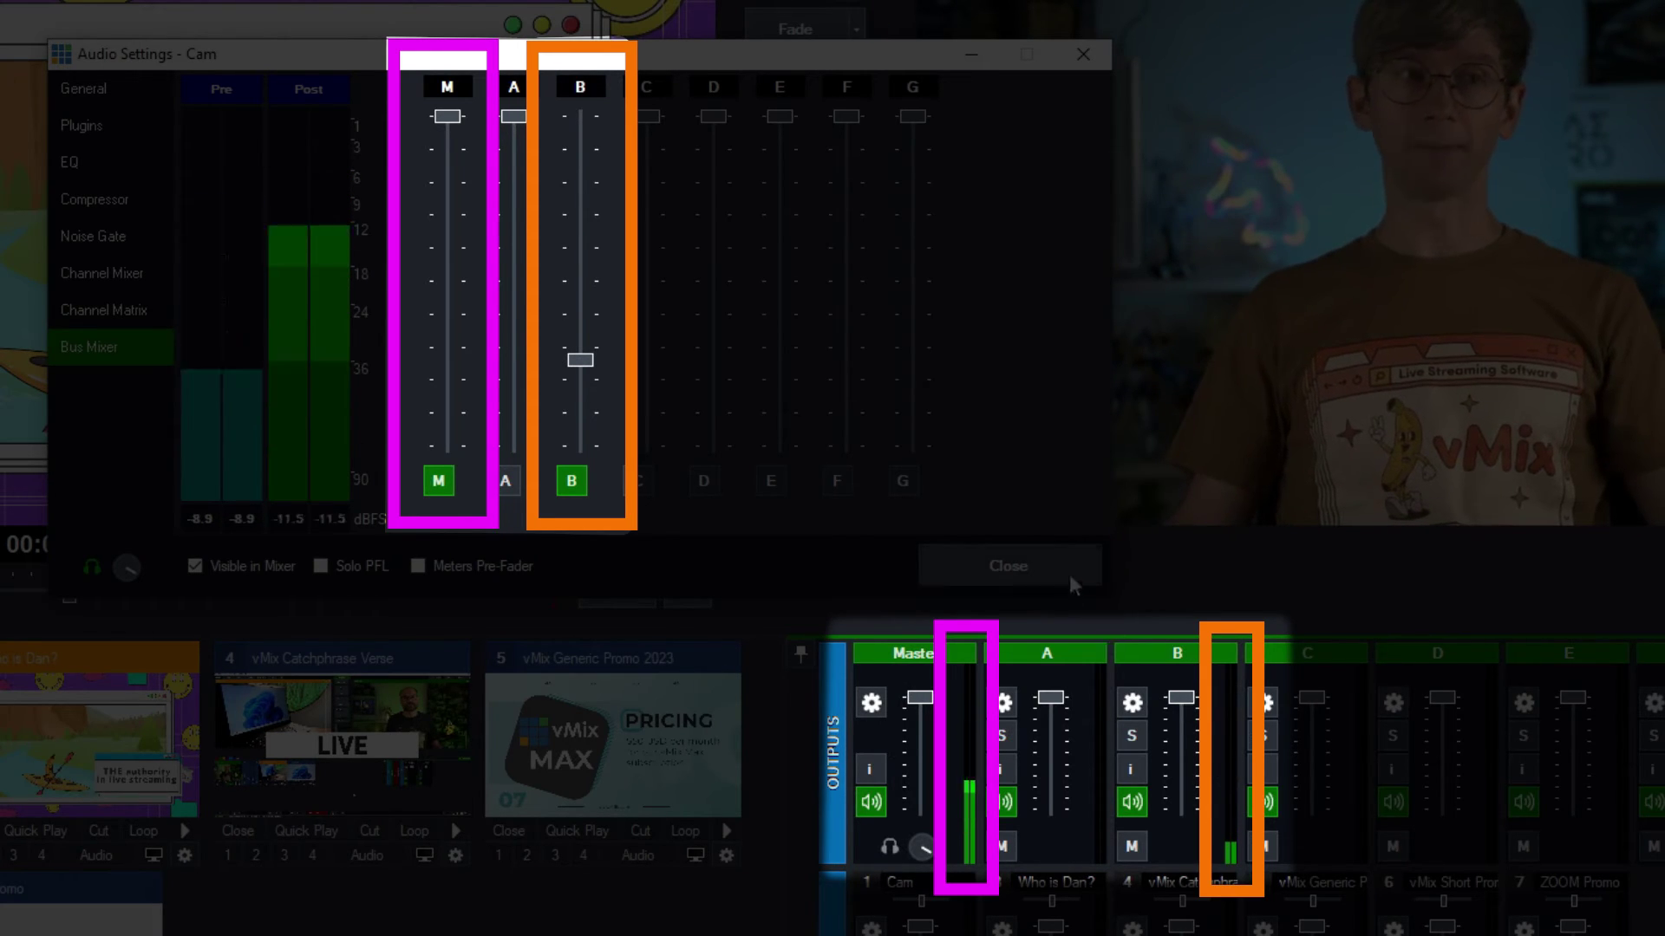
left_click_drag(594, 361, 581, 118)
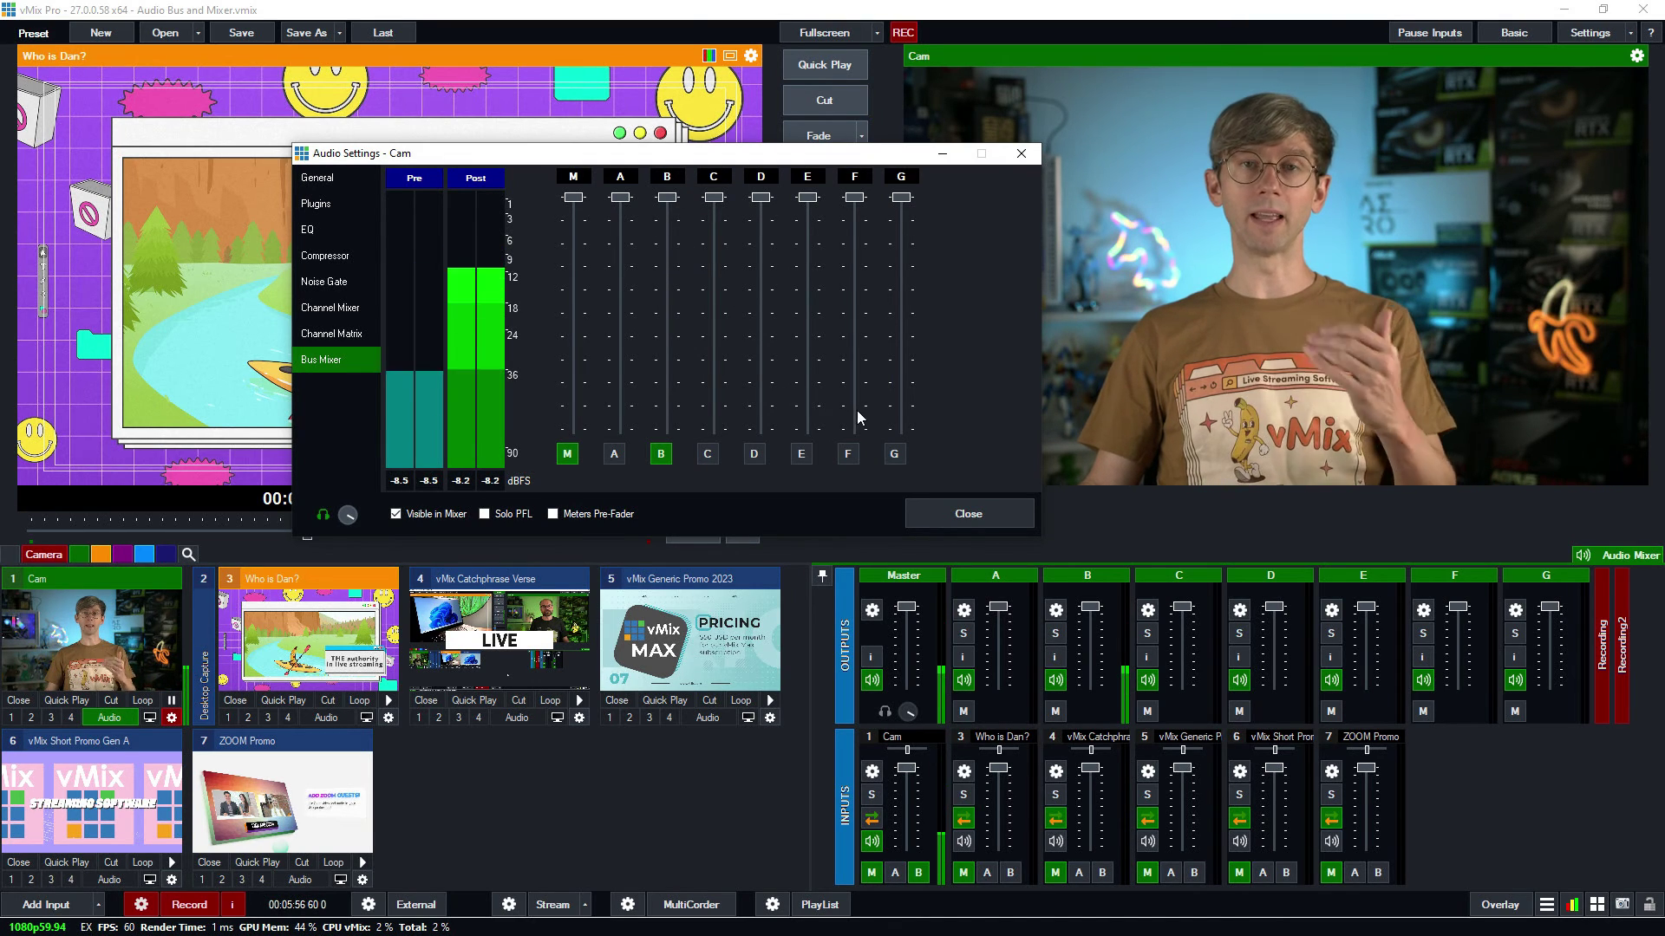
Step: Close Cam's Audio Settings and set bus B's output fader to about 57%
left_click(1002, 515)
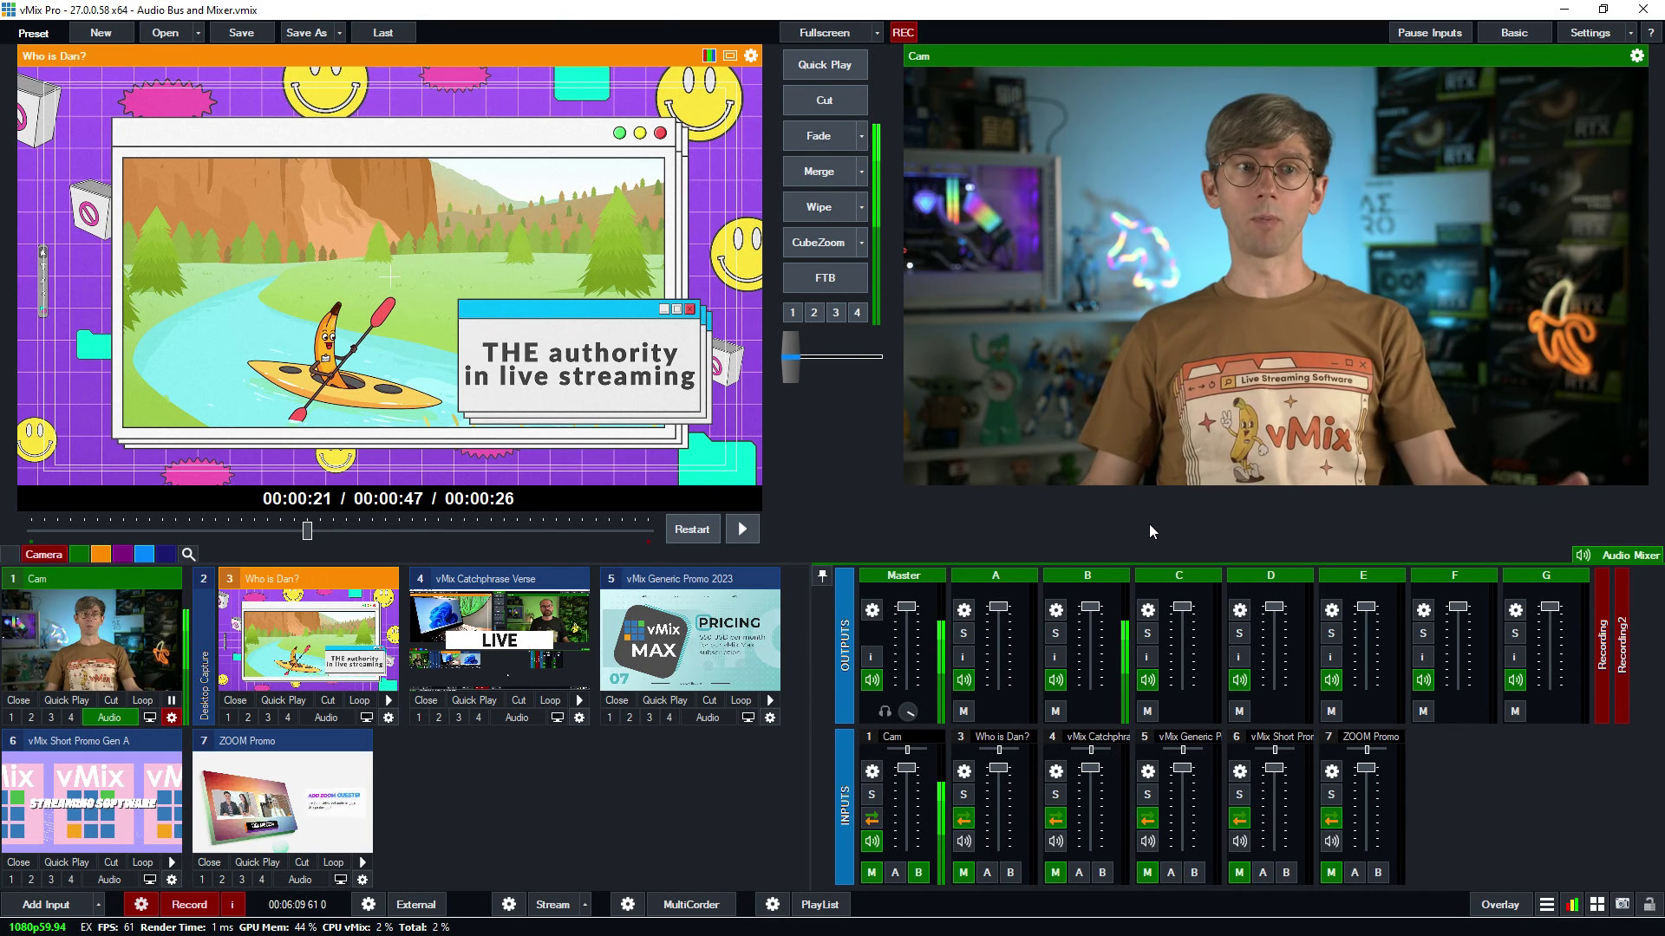
left_click_drag(1090, 607, 1091, 607)
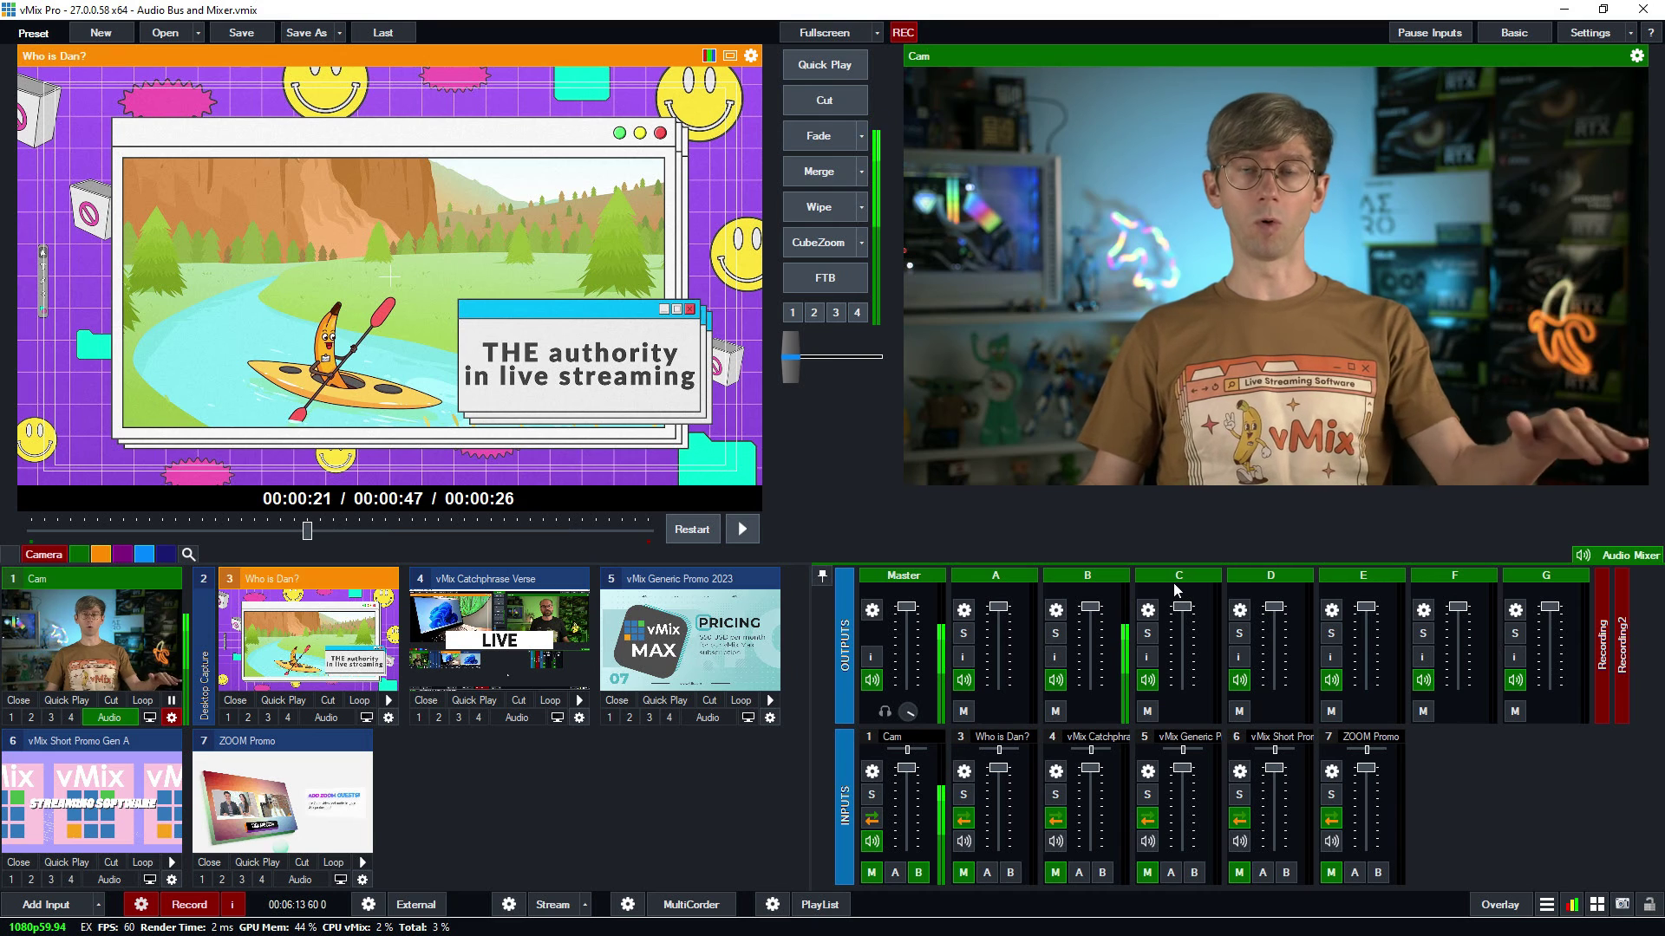